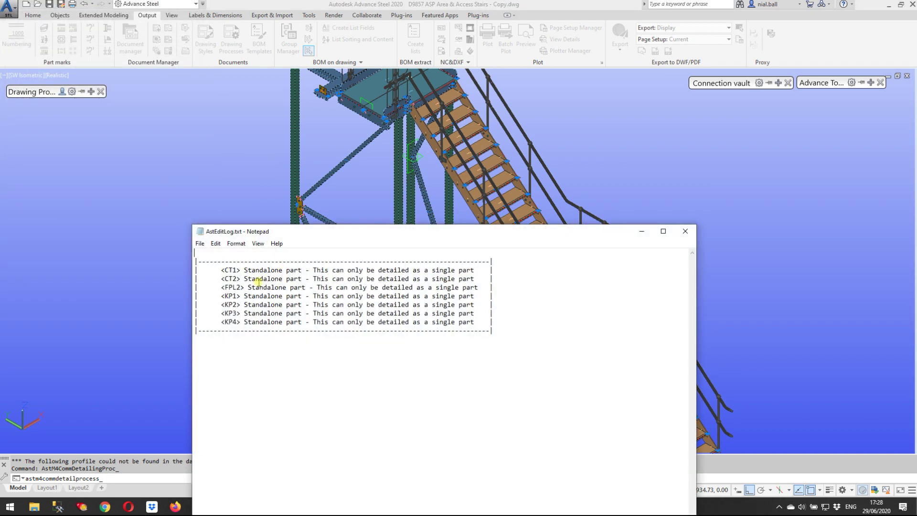
- Reposition the AstEditLog.txt detailing log to read its standalone part entries, and close it
drag(326, 237, 265, 151)
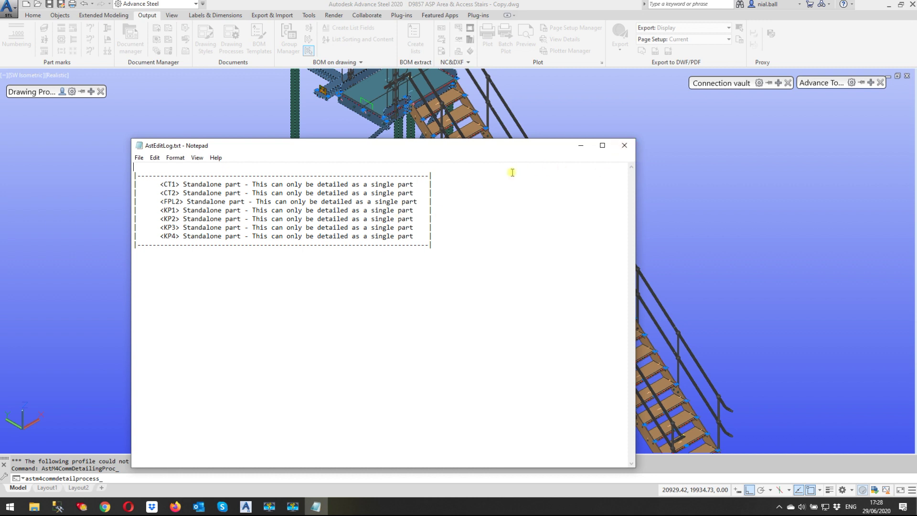
click(626, 149)
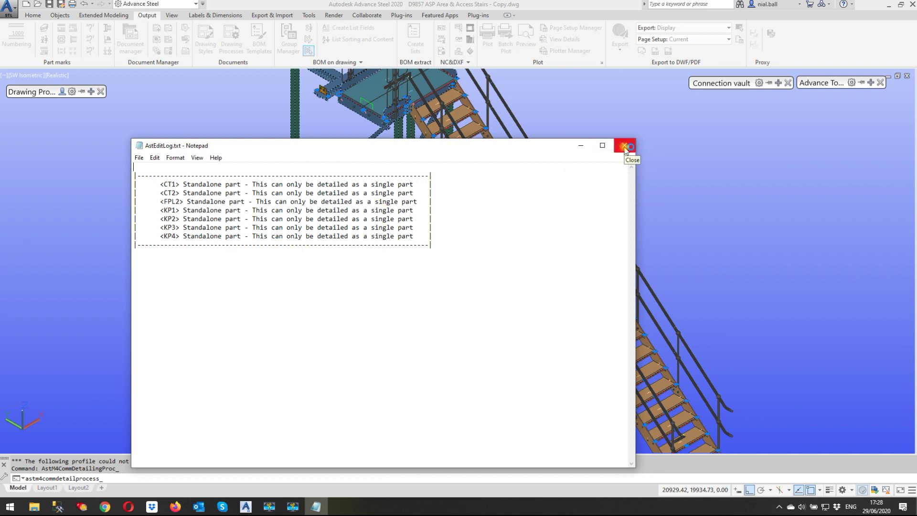
click(625, 148)
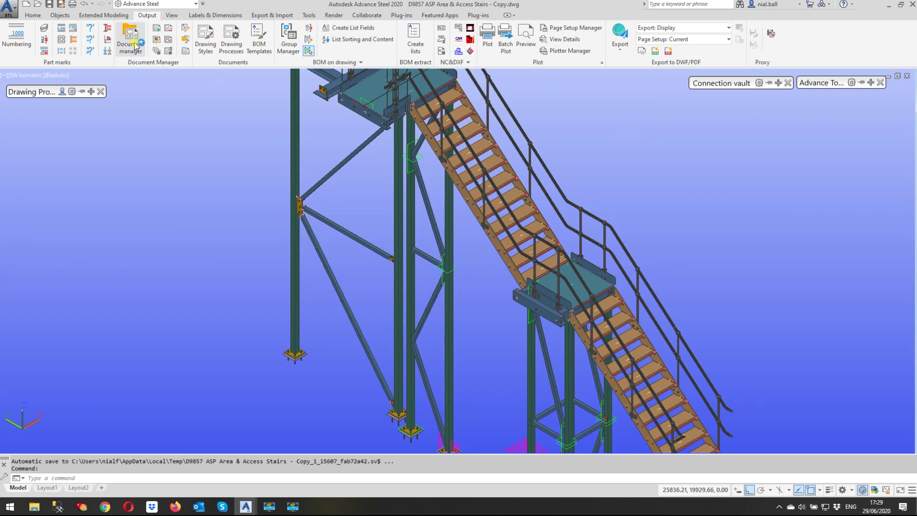
- Review the up-to-date detail drawings listed in the Document Manager, and close it
click(135, 46)
click(22, 35)
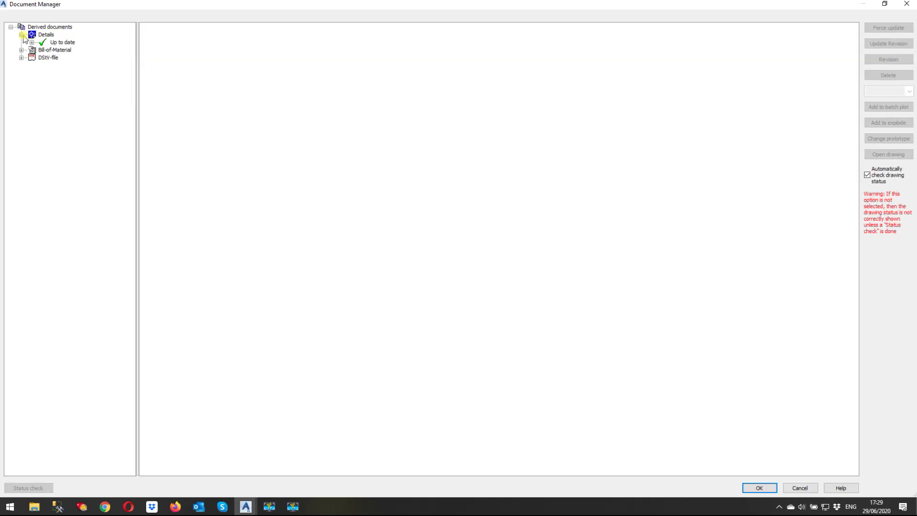
click(31, 42)
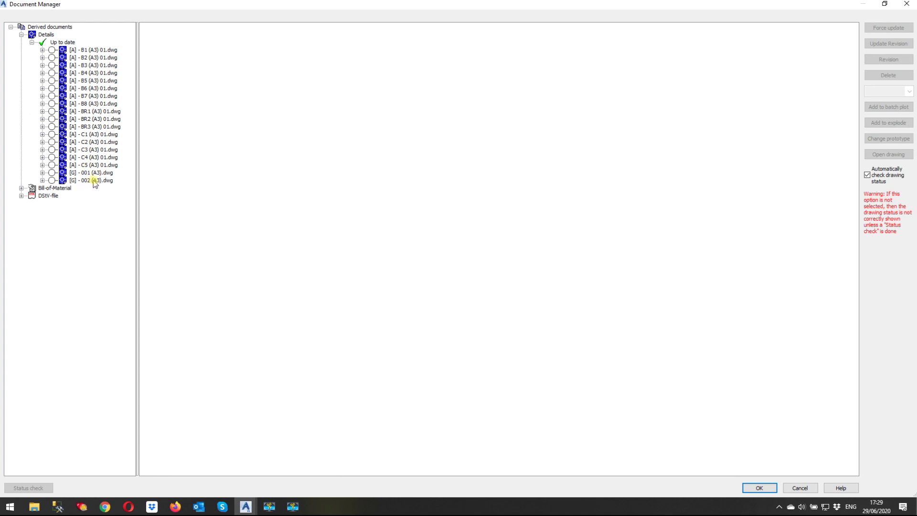
click(907, 4)
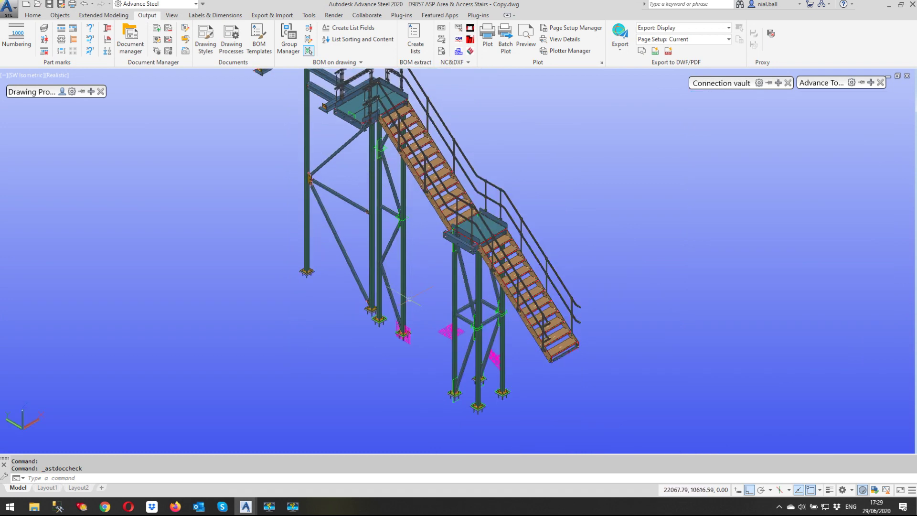
- Create an A2 general arrangement drawing from the camera at the column base with the AS - Cameras - Selected - A2 process
scroll(410, 333, up, 5)
mouse_move(63, 247)
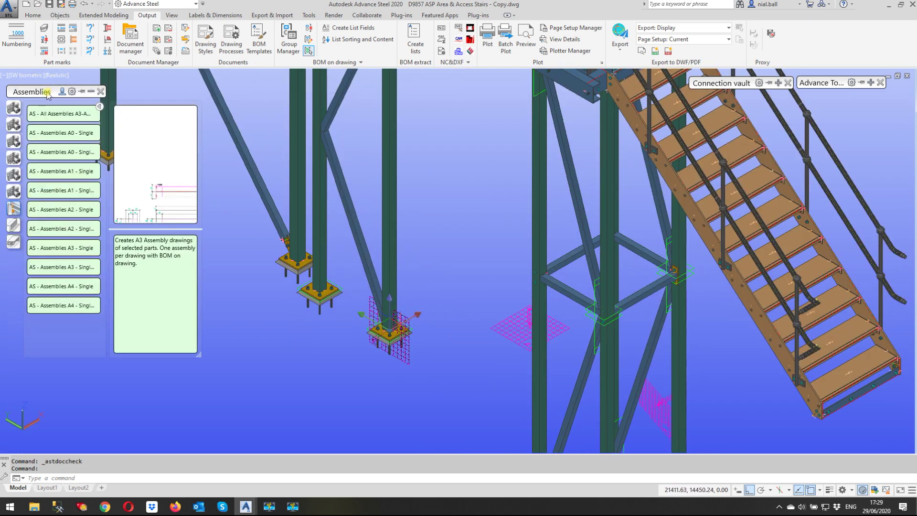
click(14, 108)
click(61, 194)
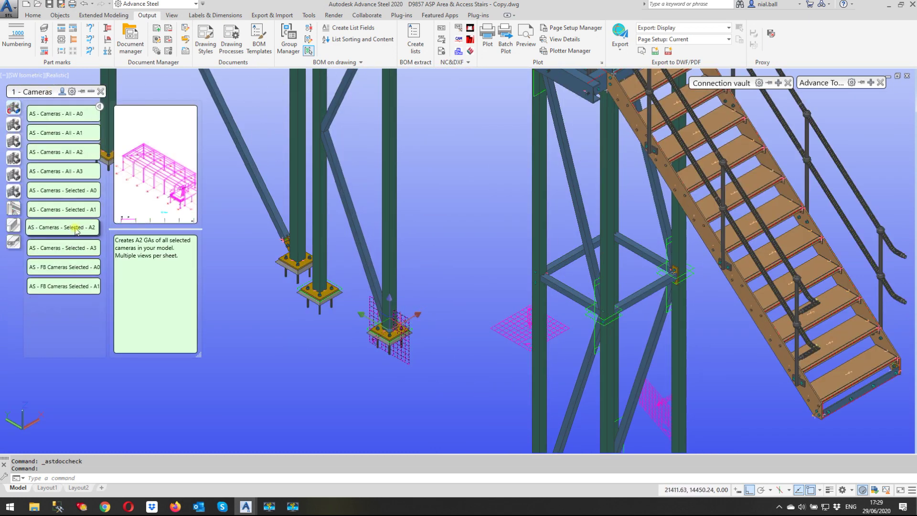
click(70, 263)
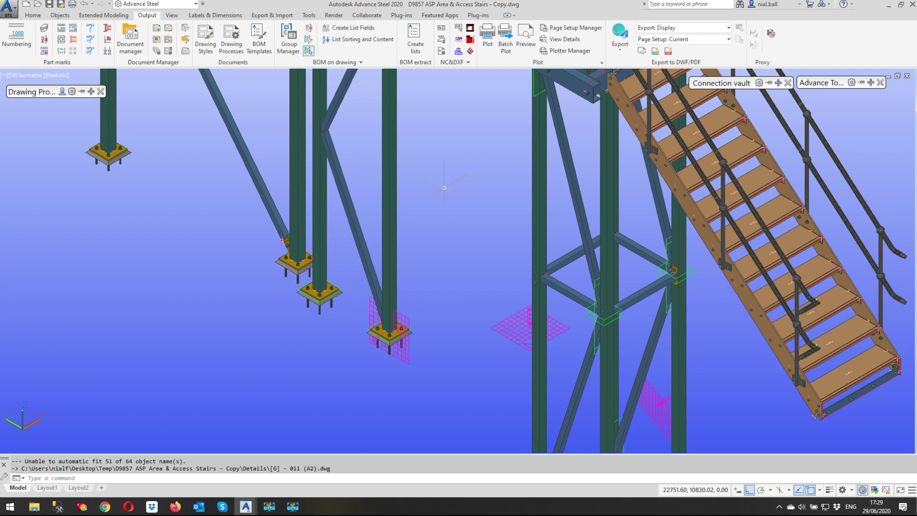
- Reopen the Document Manager and expand the up-to-date details to examine the entry for the new A2 camera drawing
click(133, 45)
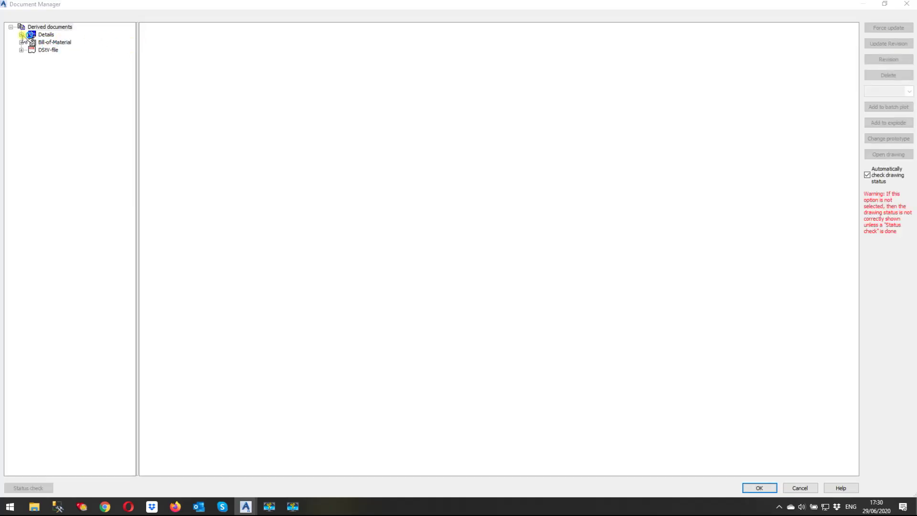
click(21, 35)
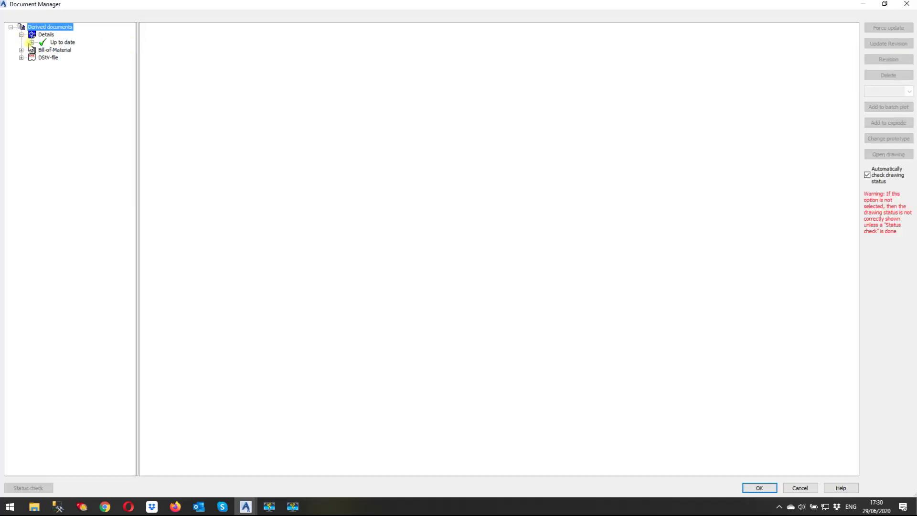
click(31, 43)
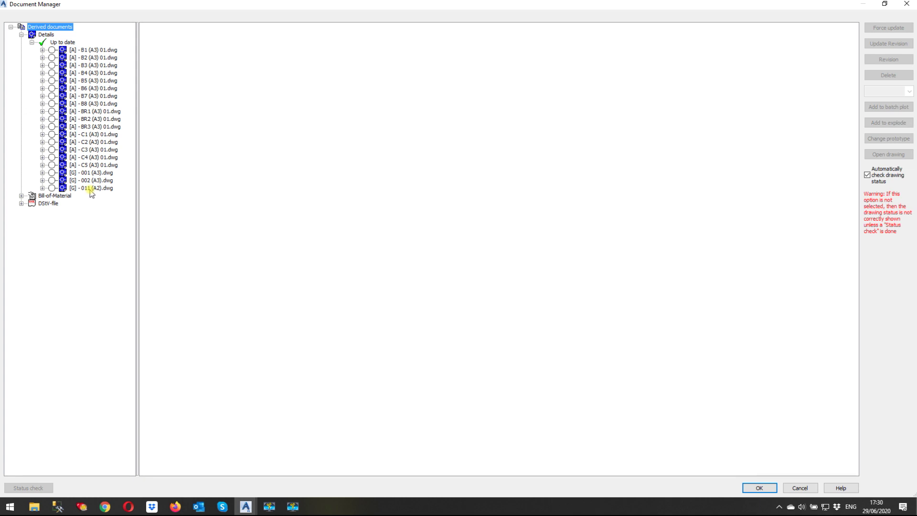
- Inspect the drawing number of [A] - B1 (A3) 01.dwg through Rename drawing number, leaving the number as it is
click(94, 51)
right_click(95, 51)
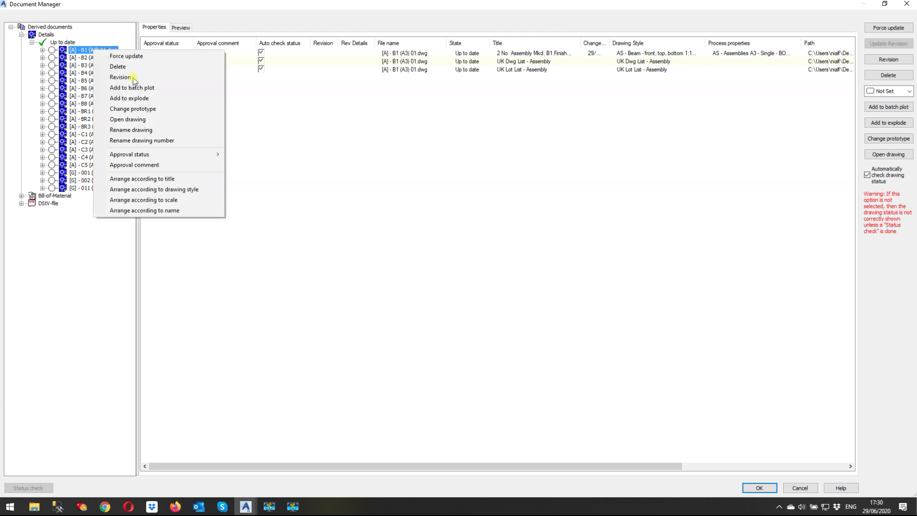
click(158, 141)
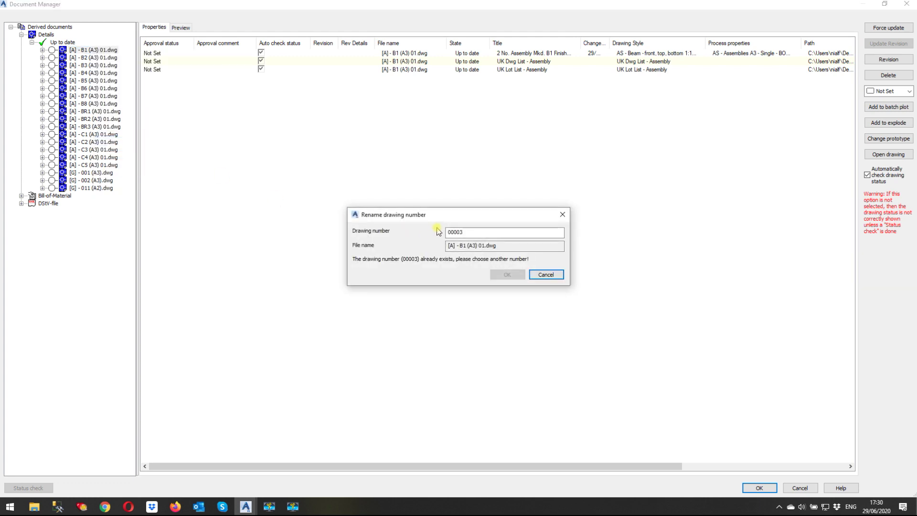
click(467, 234)
drag(467, 234, 434, 233)
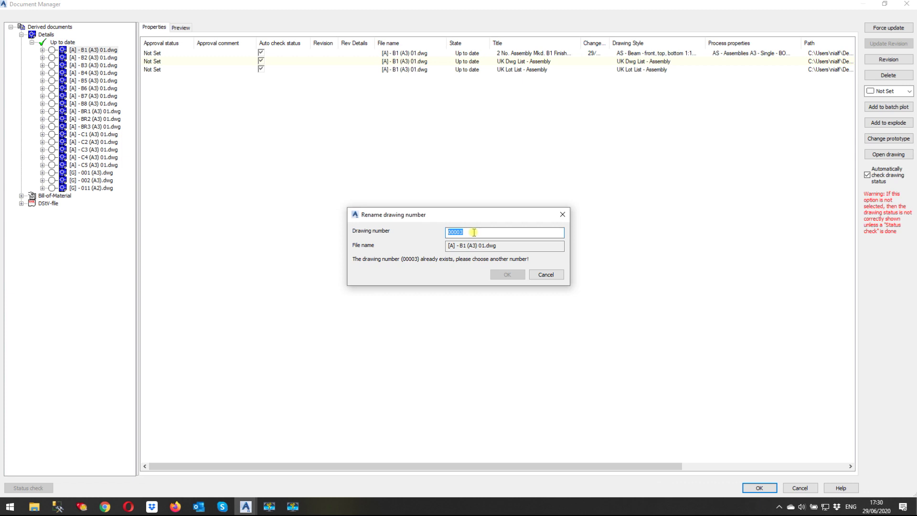
click(562, 214)
- Inspect the drawing number of the isometric drawing [G] - 002 (A3).dwg and cancel the renaming
click(95, 203)
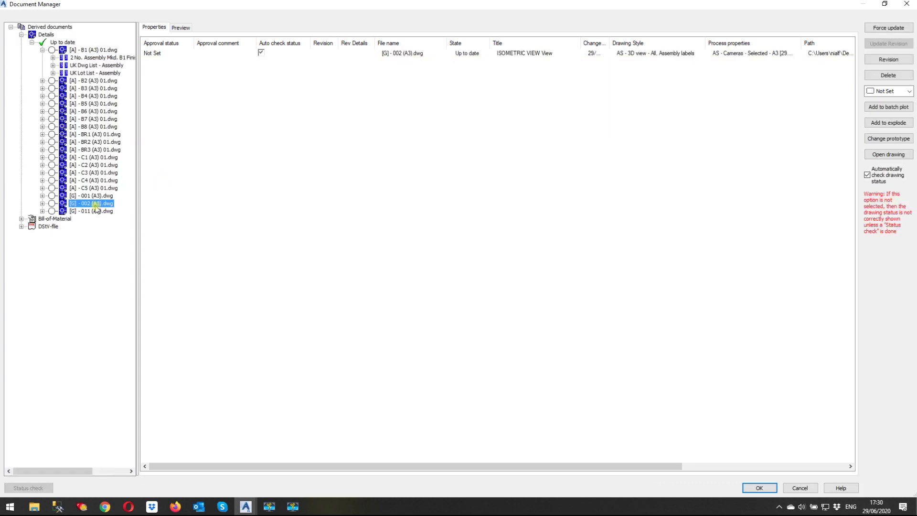
right_click(85, 206)
click(138, 295)
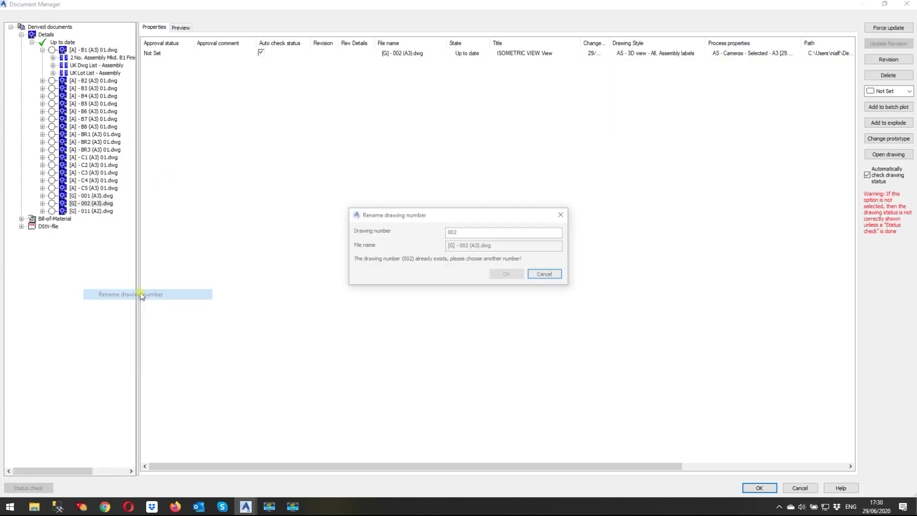
click(456, 232)
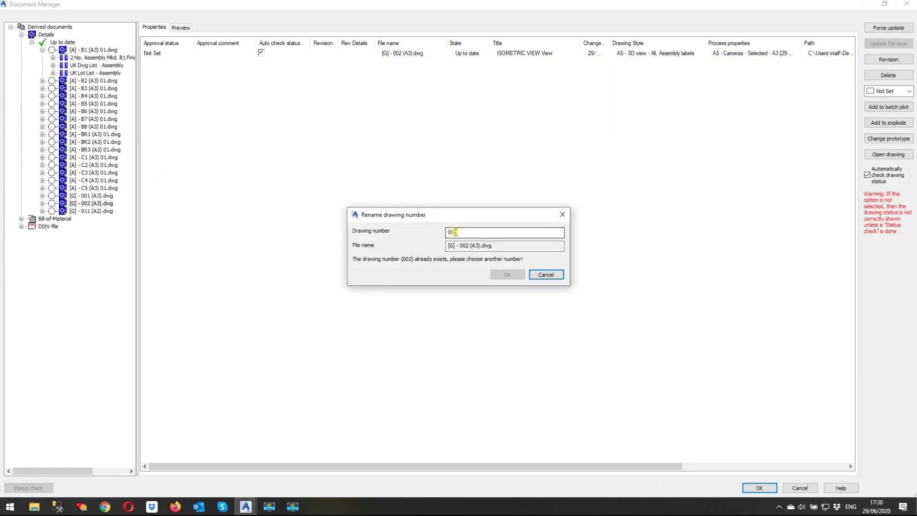
click(546, 275)
- Recheck the drawing number of beam assembly drawing [A] - B1 (A3) 01.dwg, cancel the renaming and collapse its entry
click(102, 51)
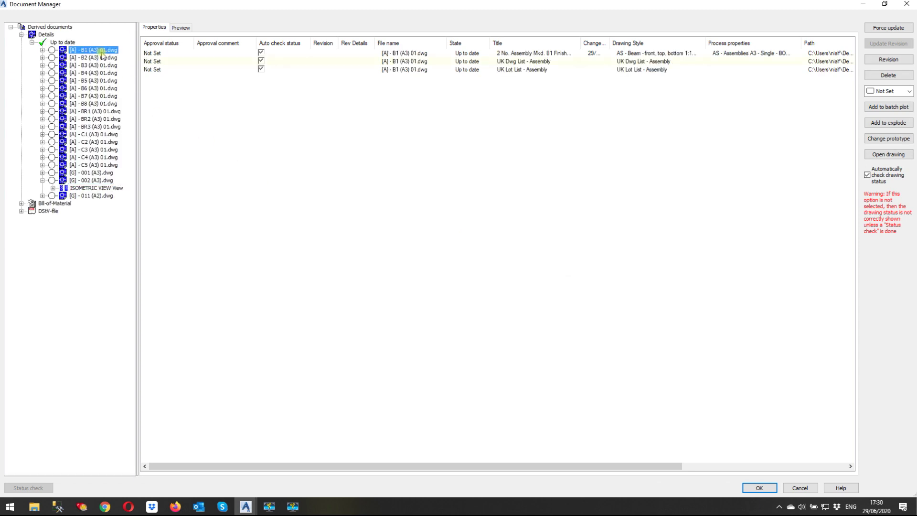
right_click(102, 52)
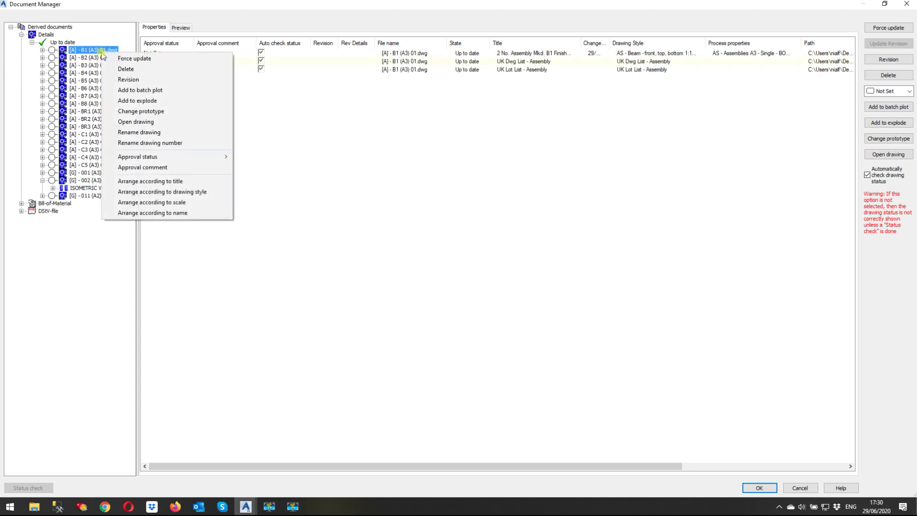
click(156, 143)
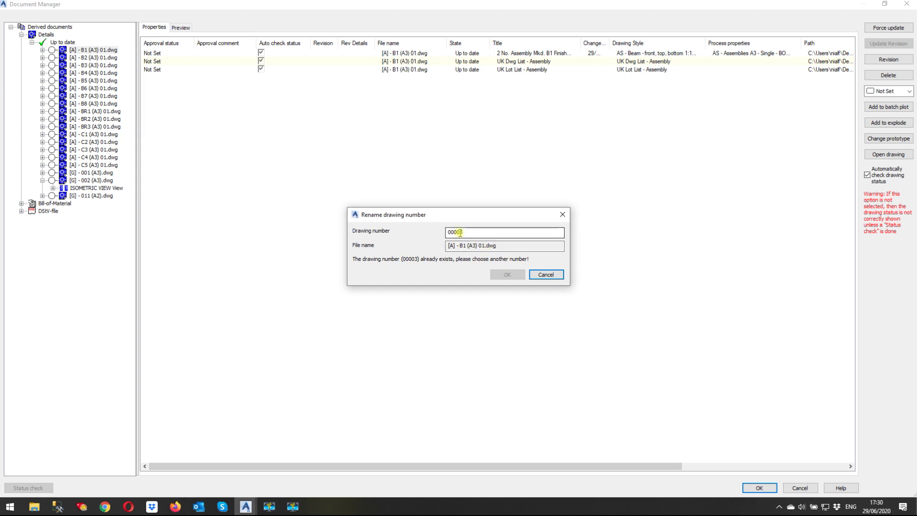
click(545, 275)
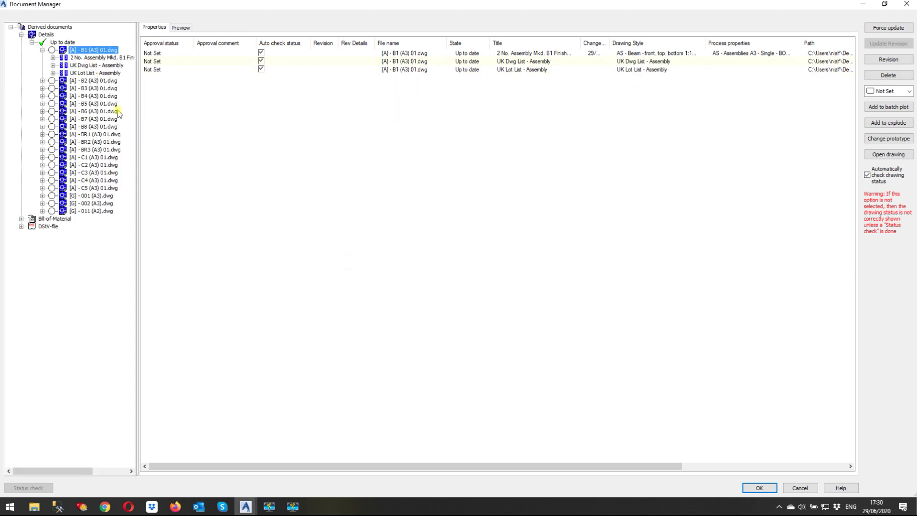
click(42, 50)
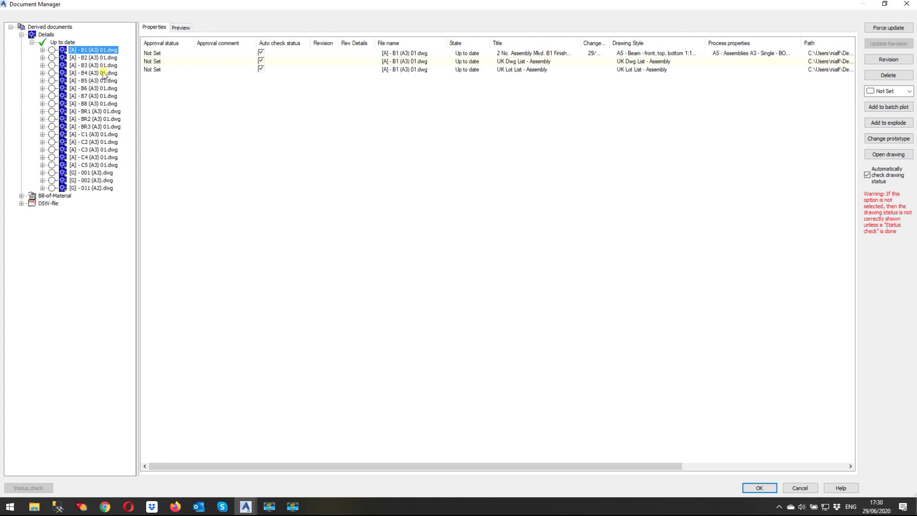
- Inspect the drawing number of brace drawing [A] - BR1 (A3) 01.dwg and cancel the renaming
click(97, 111)
right_click(97, 111)
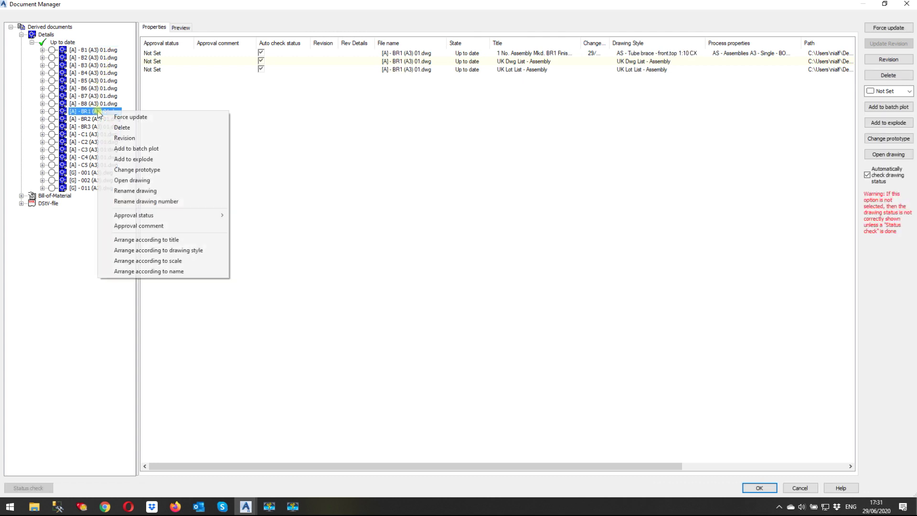
click(146, 201)
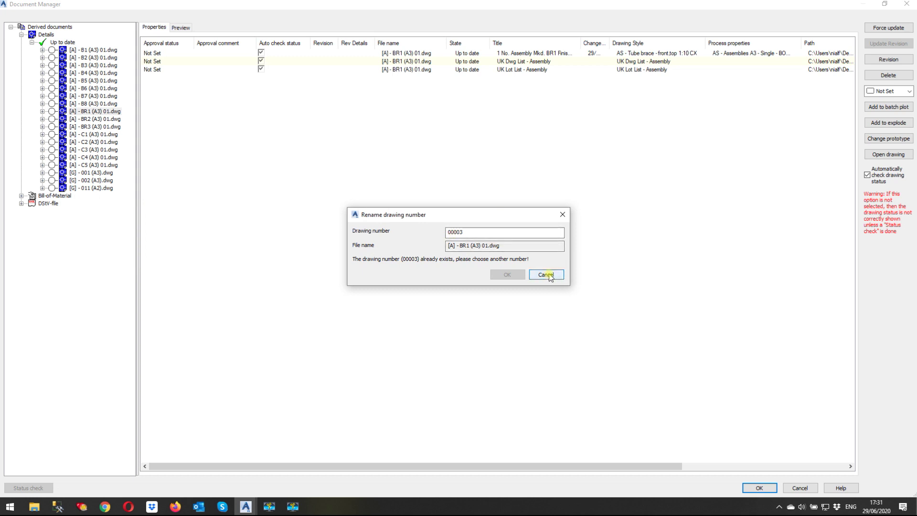
key(Escape)
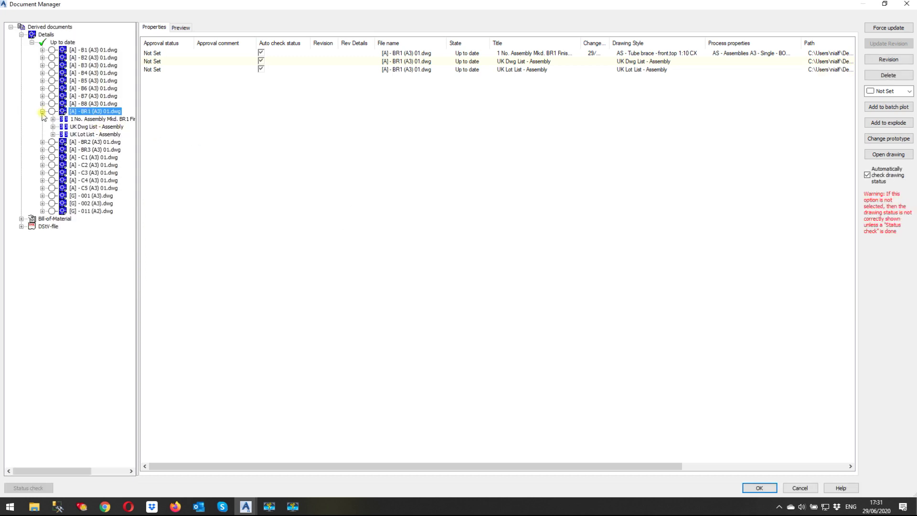
- Inspect the drawing number of column drawing [A] - C1 (A3) 01.dwg, cancel the renaming and collapse its entry
click(92, 135)
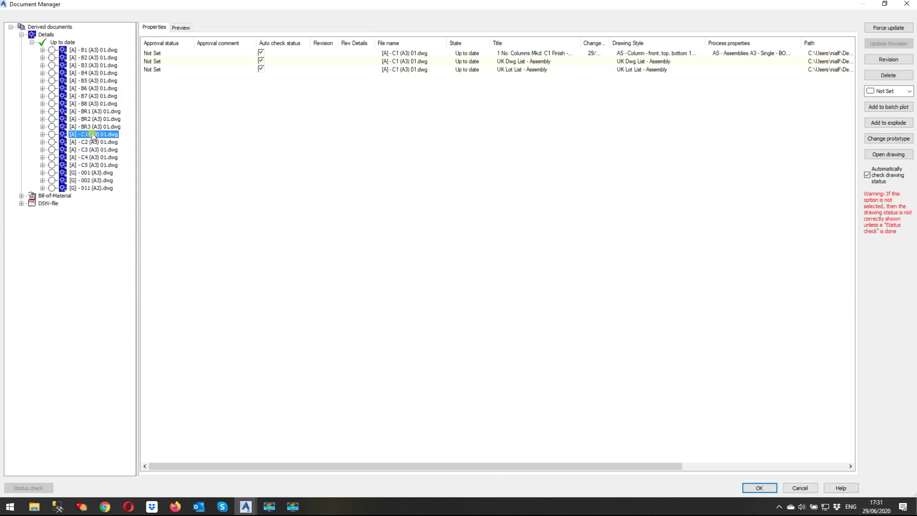
right_click(93, 135)
click(143, 224)
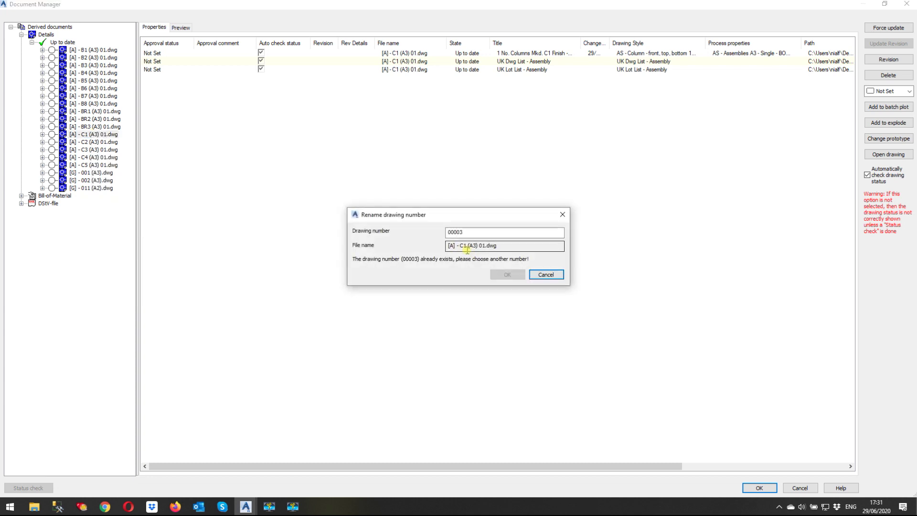
click(547, 274)
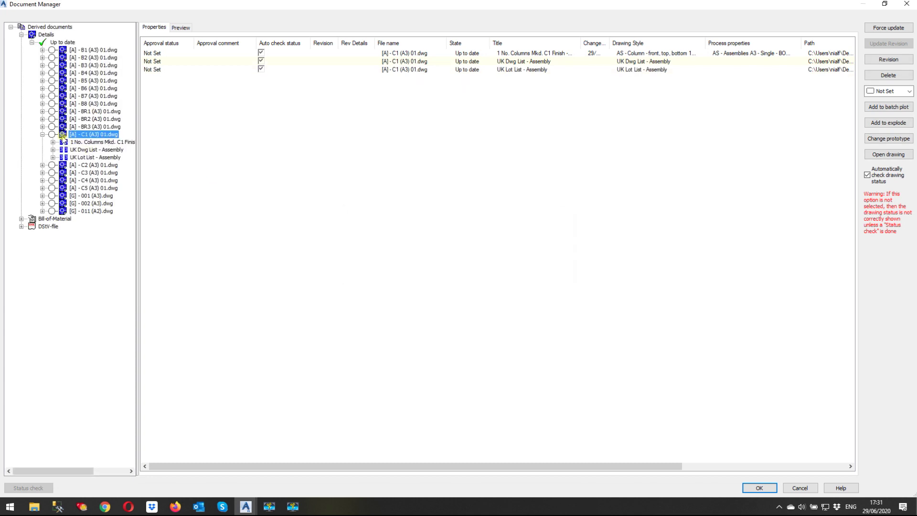
click(43, 135)
- Inspect the drawing number of column drawing [A] - C2 (A3) 01.dwg and cancel the renaming
click(94, 142)
right_click(94, 142)
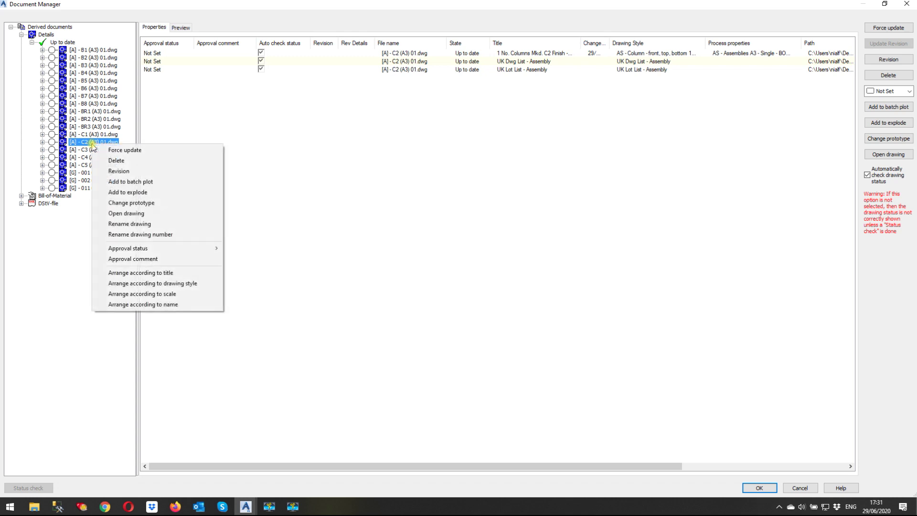
click(143, 234)
click(544, 273)
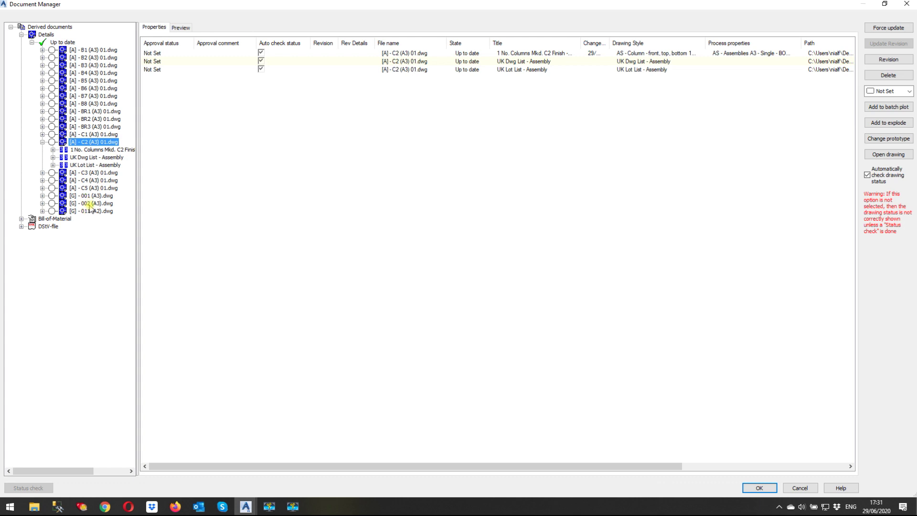
- Compare the properties of drawings B1, BR1, B8 and [G] - 011 (A2).dwg, and collapse the C2 entry
click(102, 50)
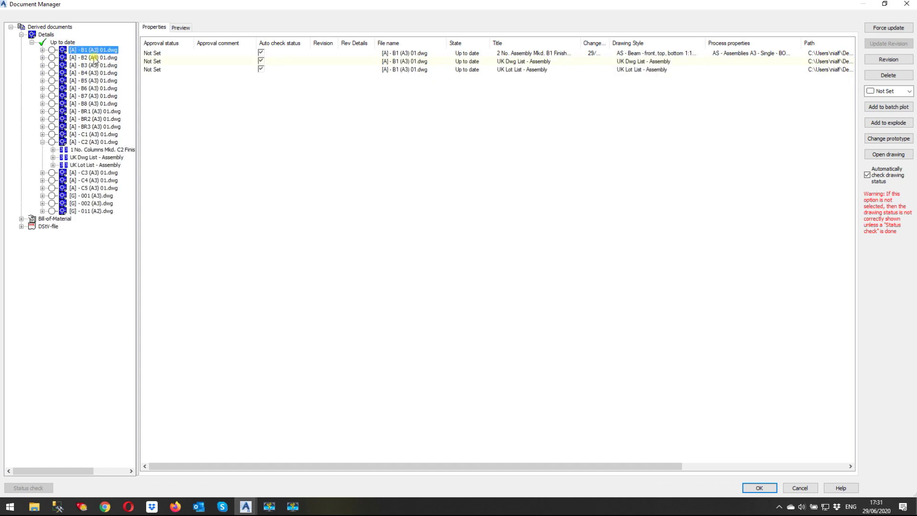
click(95, 111)
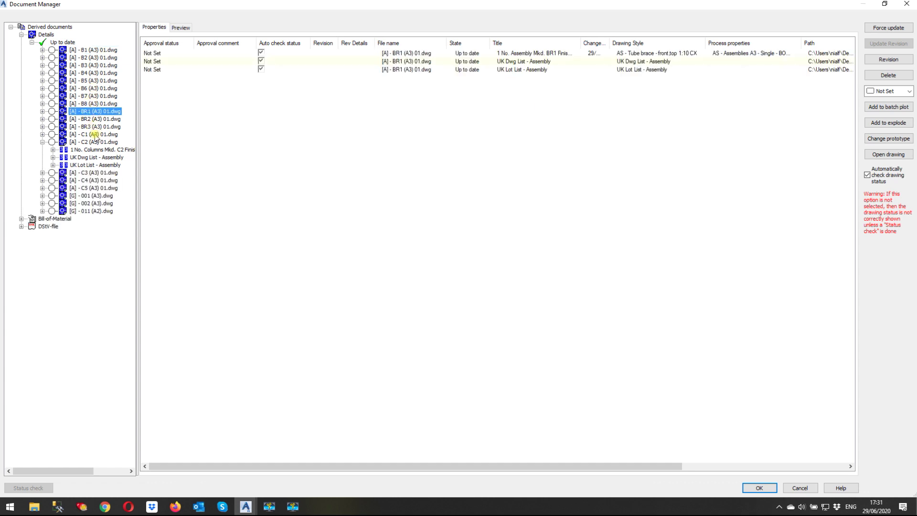
click(90, 104)
click(91, 212)
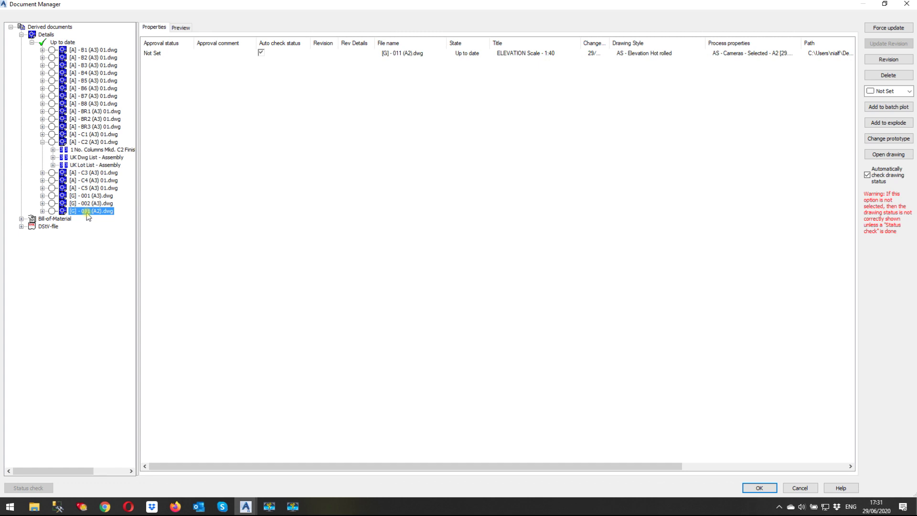
click(42, 142)
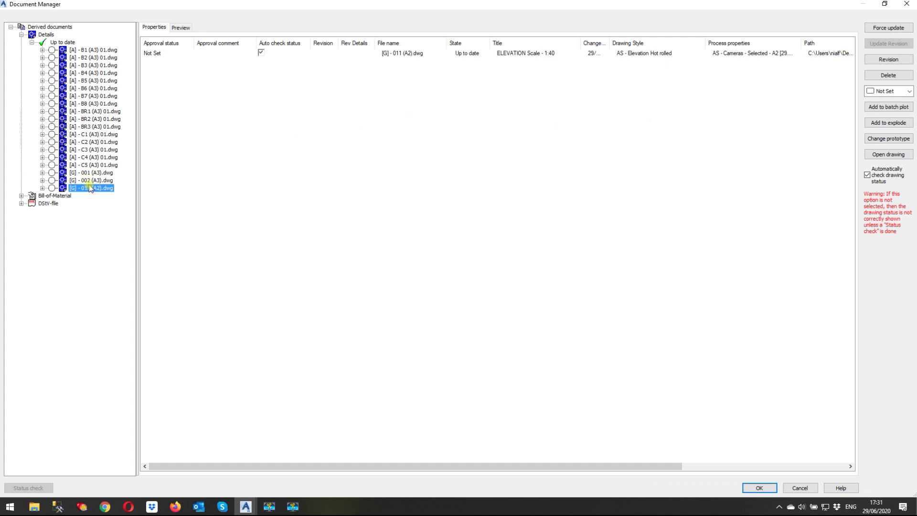
- Compare the properties of all detail drawings from [A] - B1 (A3) 01.dwg to [G] - 011 (A2).dwg, and close the Document Manager
shift+click(94, 50)
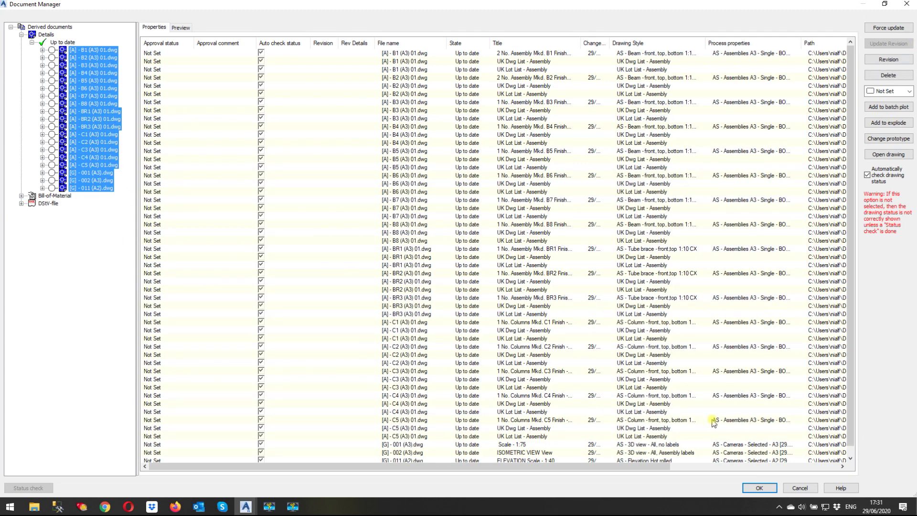
click(762, 487)
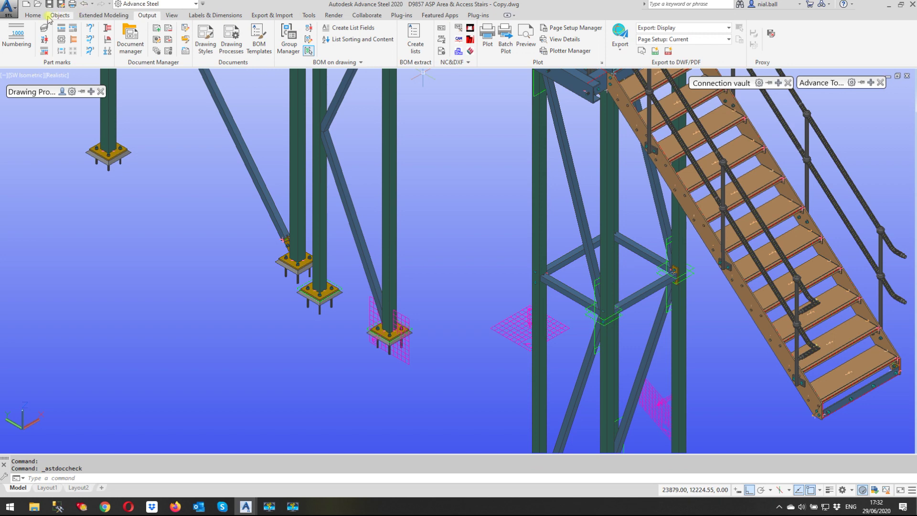
- Open the Defaults settings in the Advance Steel Management Tools
click(33, 15)
click(647, 45)
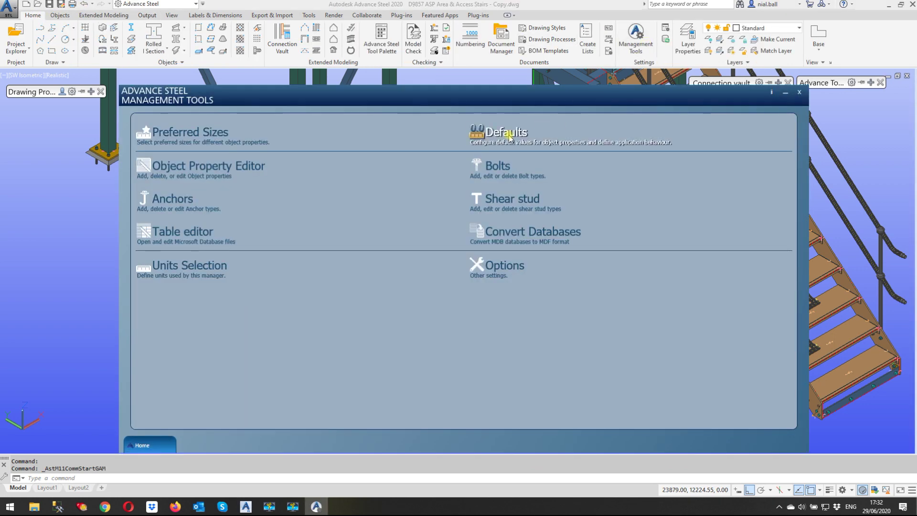
click(507, 134)
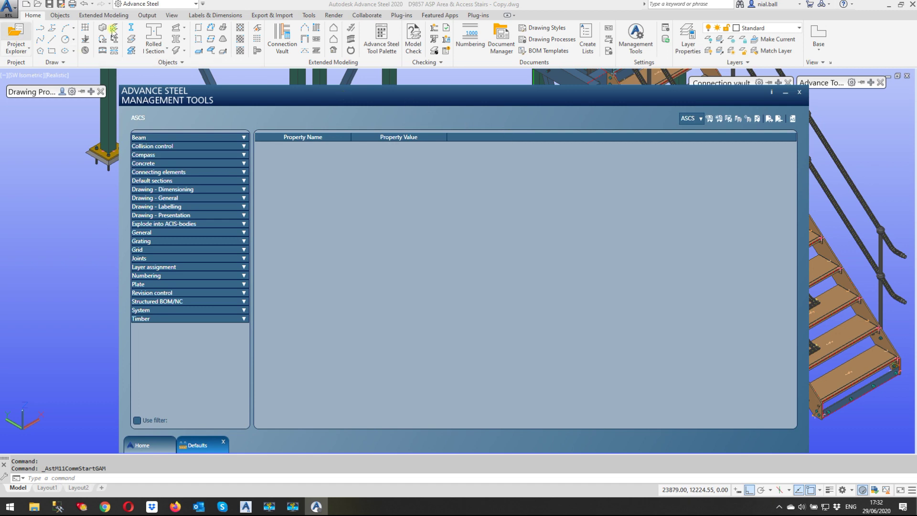
- Check the single part and assembly start numbers in the Numbering settings, and run the equal part detection with them
click(215, 15)
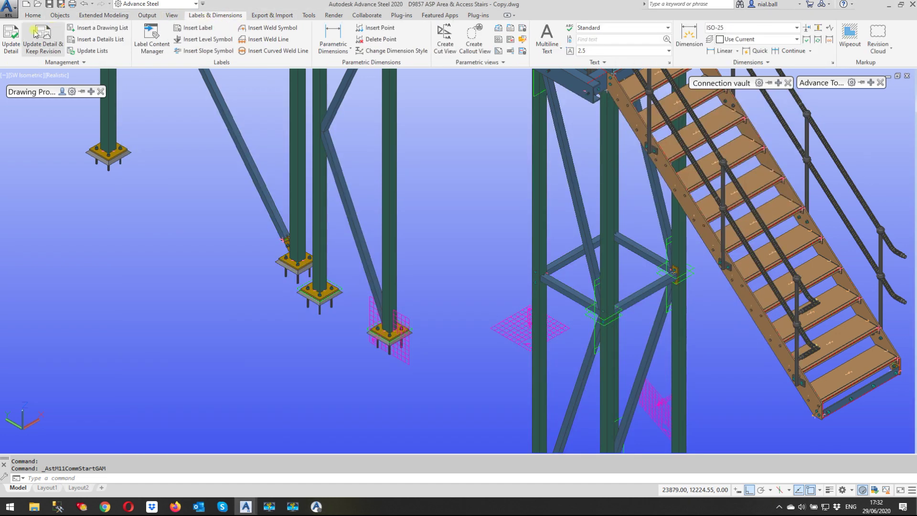
click(147, 14)
click(2, 47)
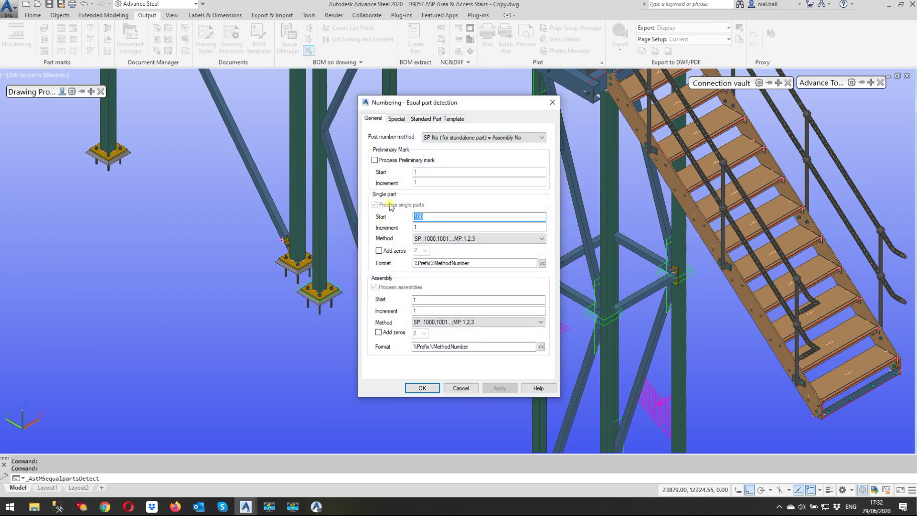
click(418, 300)
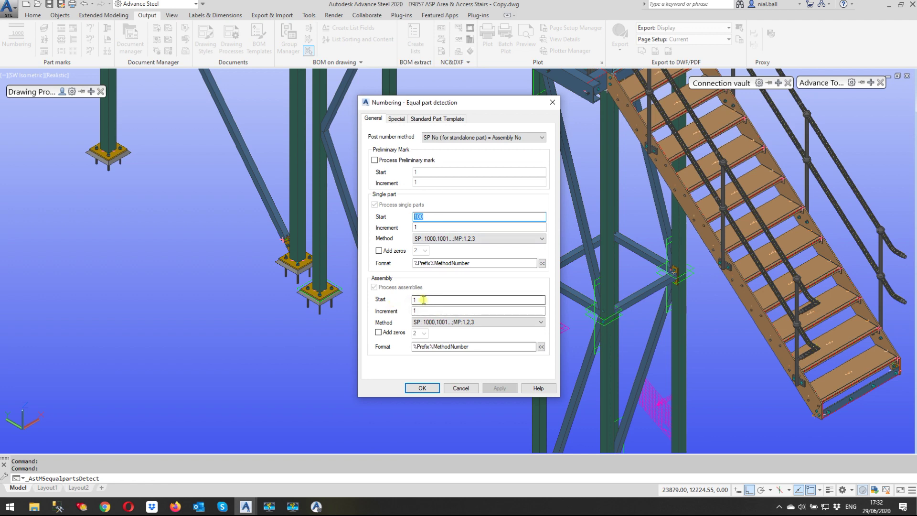
click(422, 388)
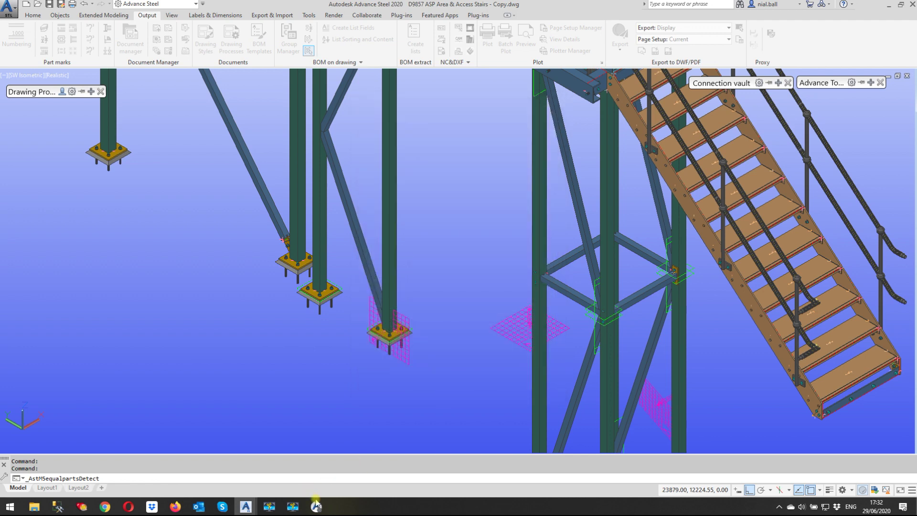
- Examine the general Numbering defaults for the start numbers of assembly, preliminary and single part numbering in the Management Tools
click(316, 506)
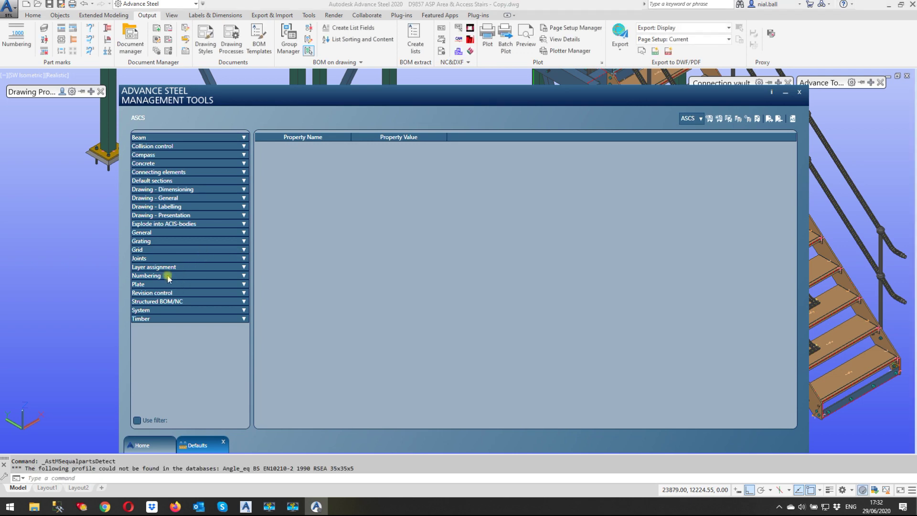
click(241, 277)
click(152, 284)
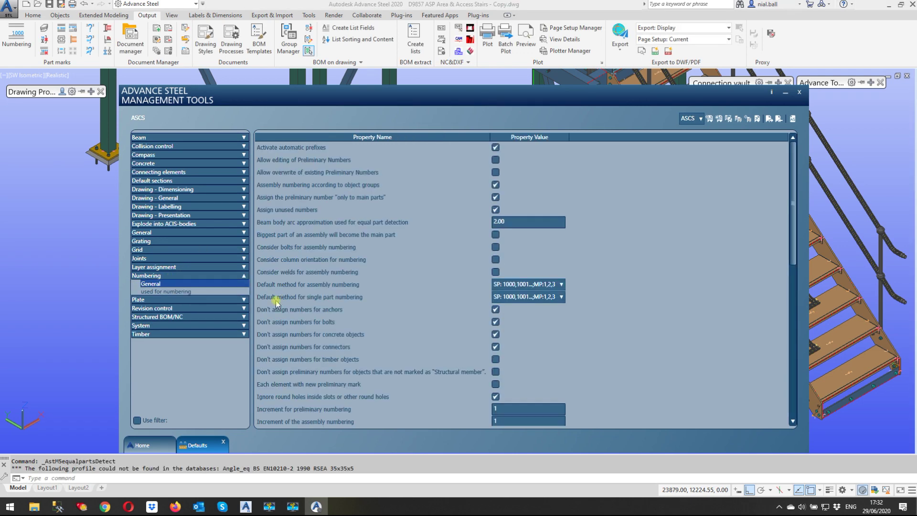
scroll(459, 236, down, 7)
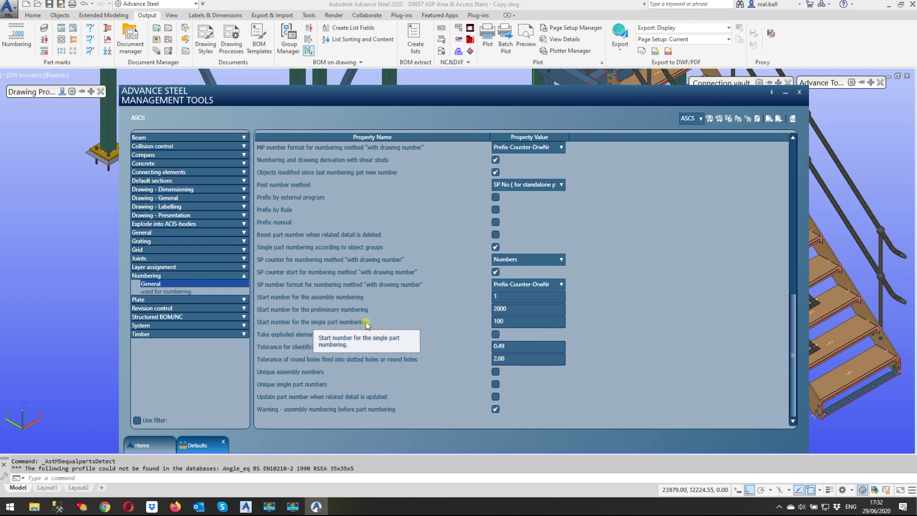
click(500, 323)
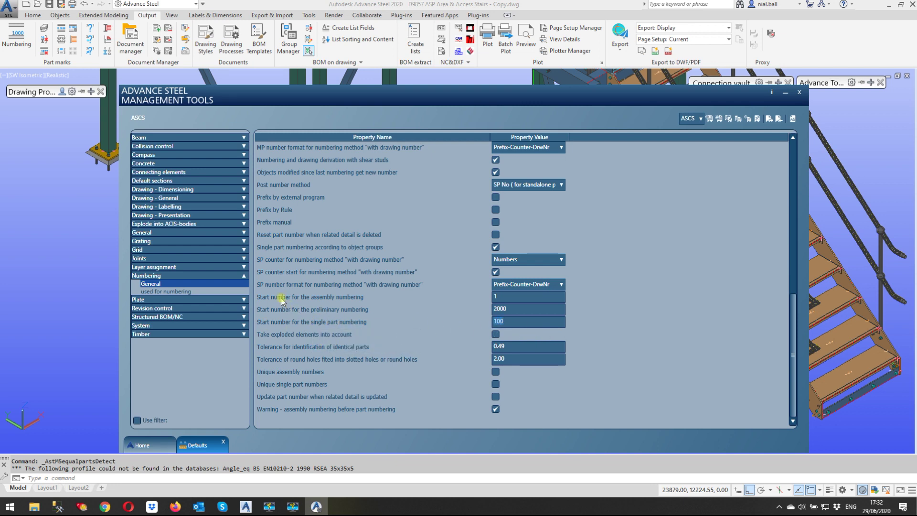
click(499, 295)
click(514, 308)
click(244, 277)
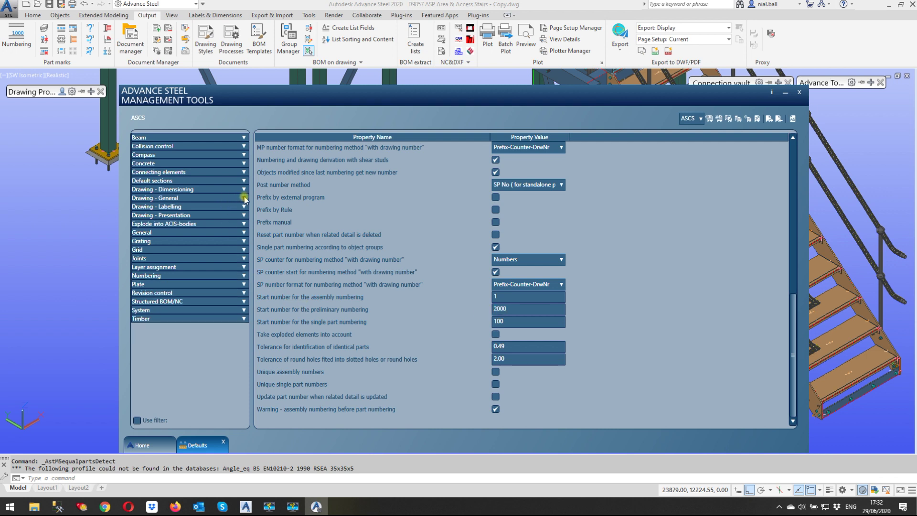
- Examine the drawing numbering behaviour in the general drawing defaults, and compare it with the start numbers in the Numbering defaults
click(169, 198)
click(163, 207)
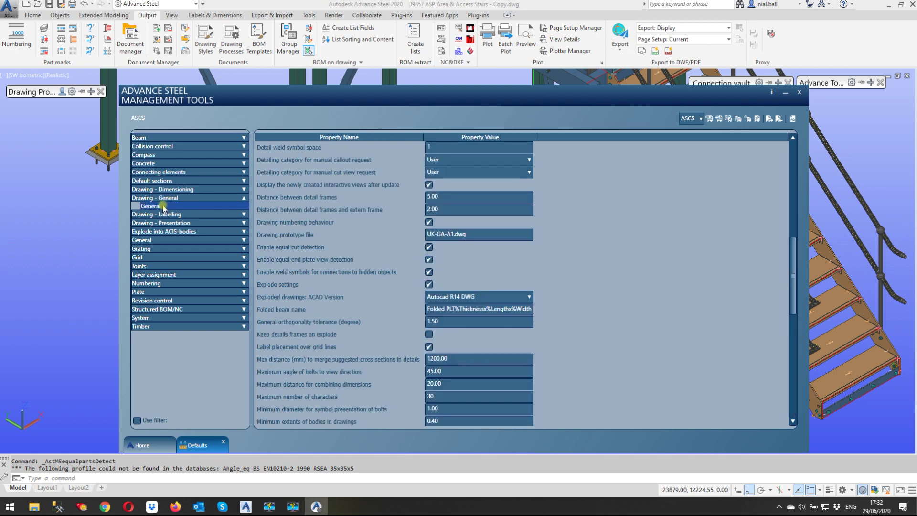
scroll(374, 254, down, 1)
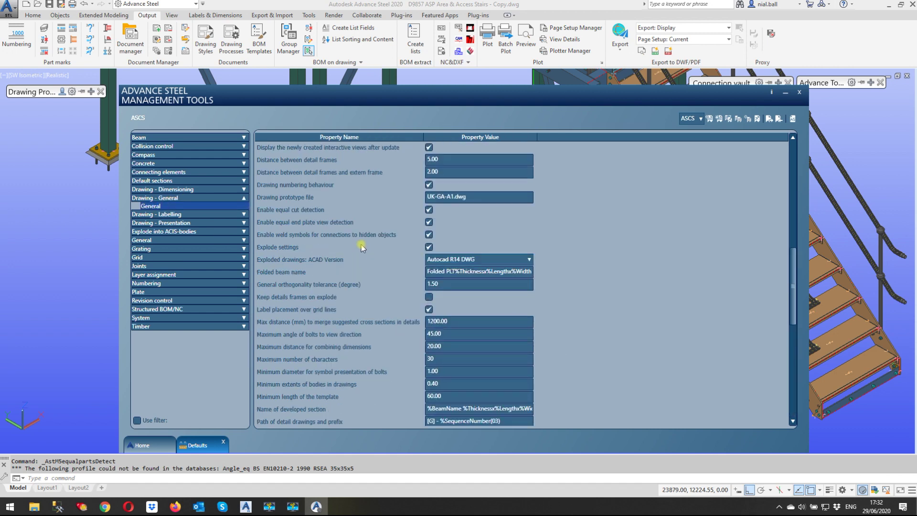
mouse_move(286, 187)
click(245, 284)
click(165, 291)
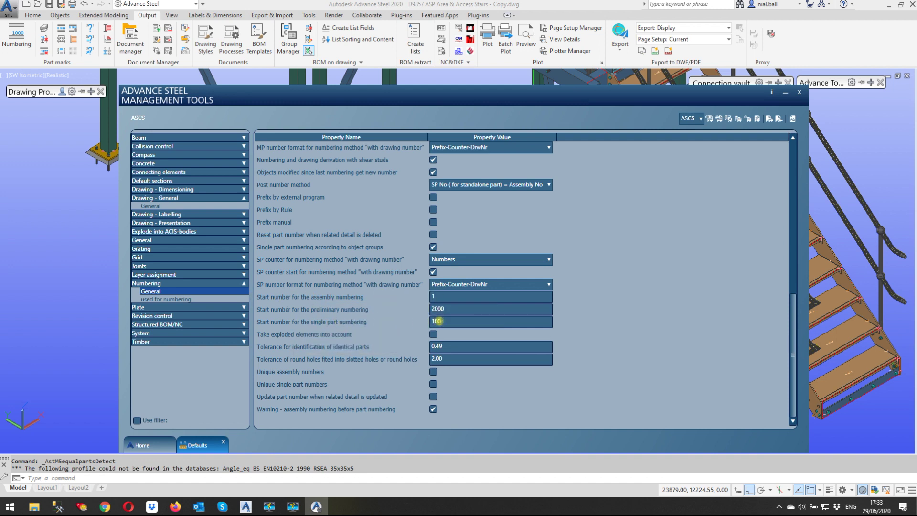
- Look through the general drawing defaults for the drawing prefix path and the start number for the drawing numbers
click(155, 208)
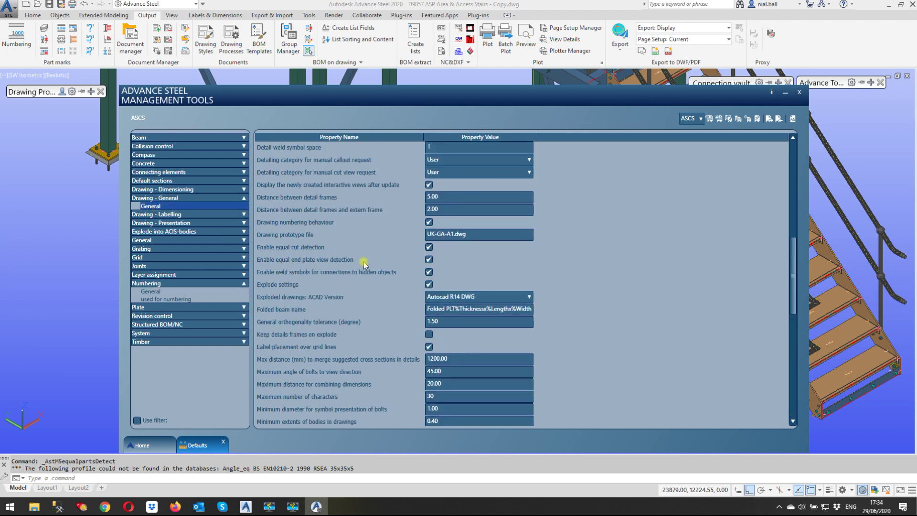
scroll(371, 261, down, 6)
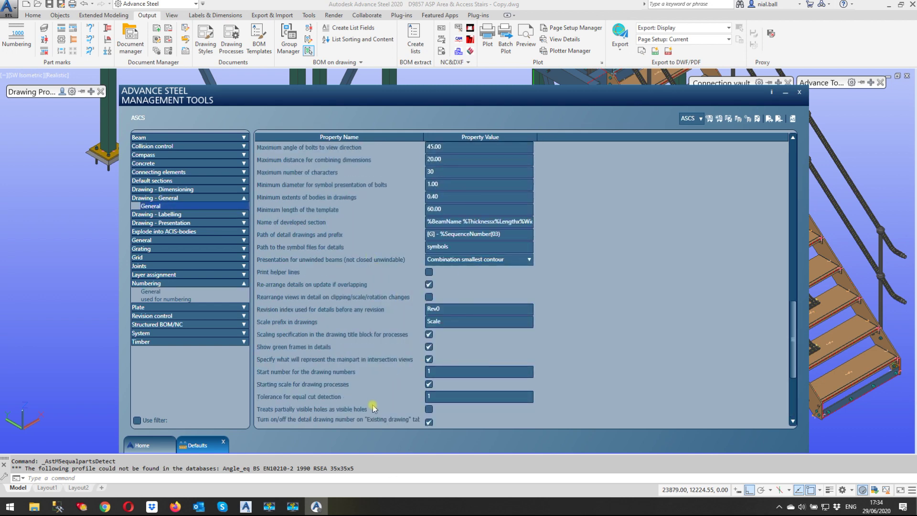
scroll(375, 382, down, 3)
scroll(375, 382, down, 1)
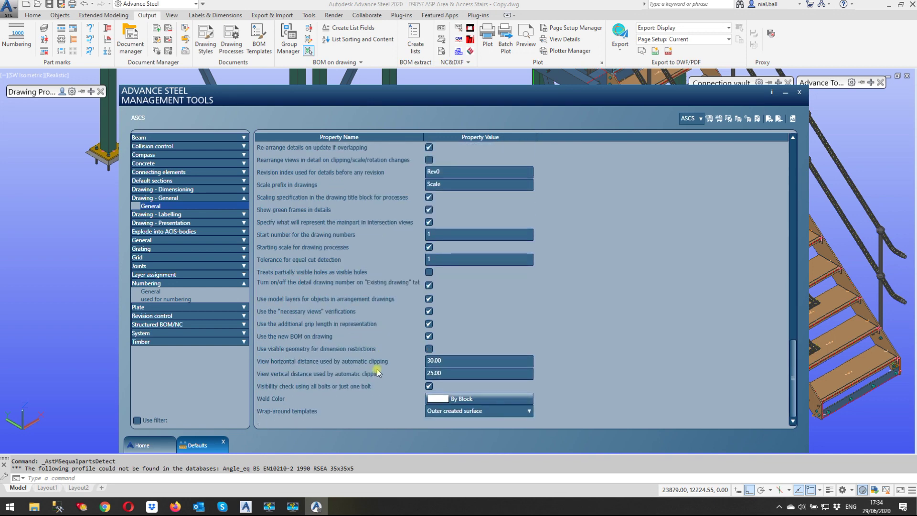
scroll(376, 375, up, 3)
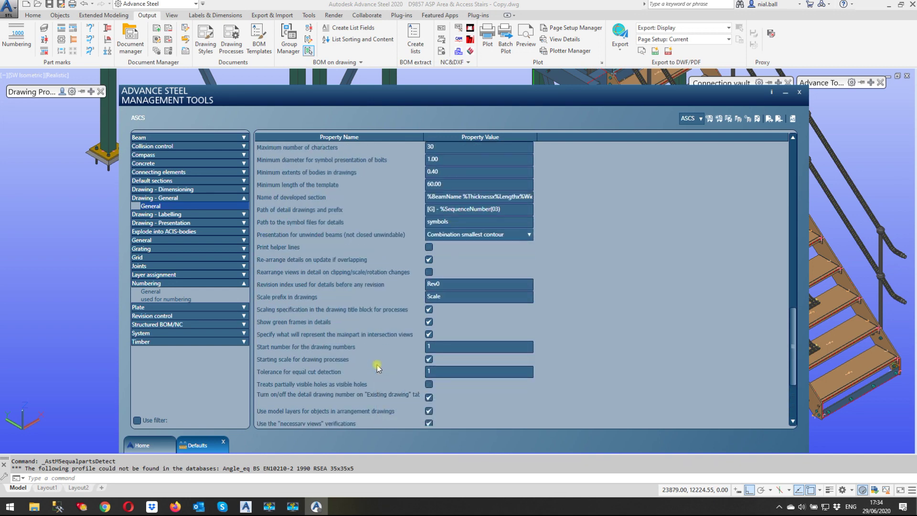
scroll(377, 367, up, 7)
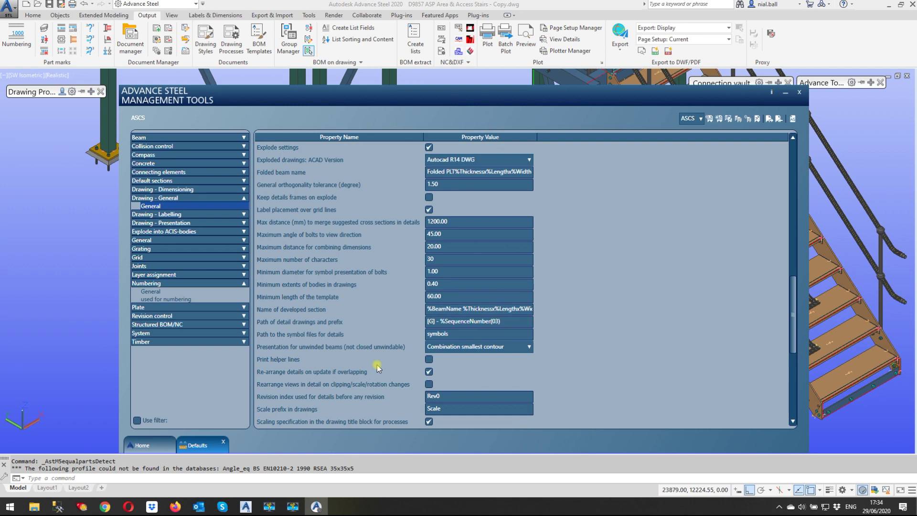
scroll(377, 365, up, 3)
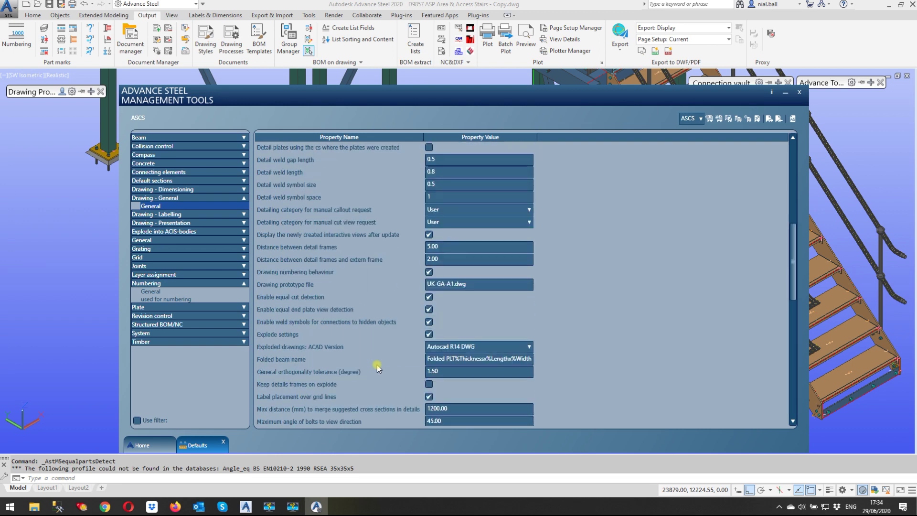
scroll(378, 367, down, 4)
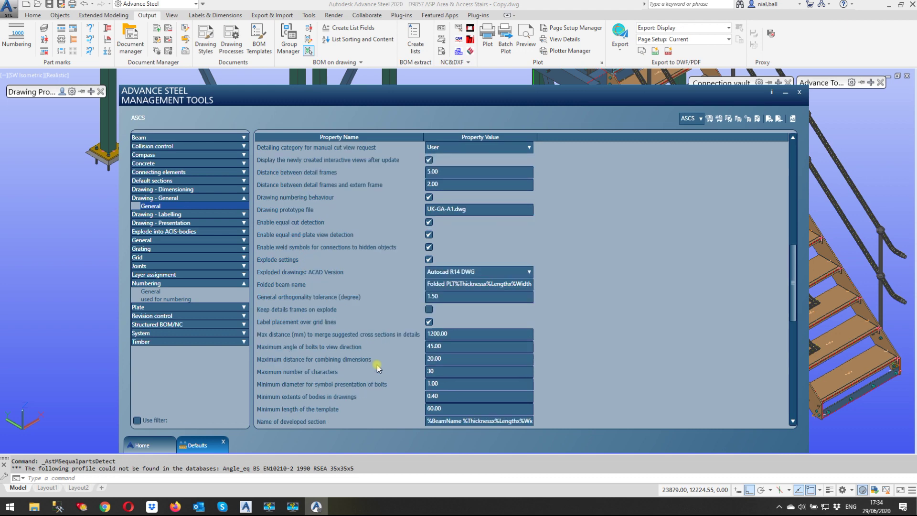
scroll(380, 310, down, 1)
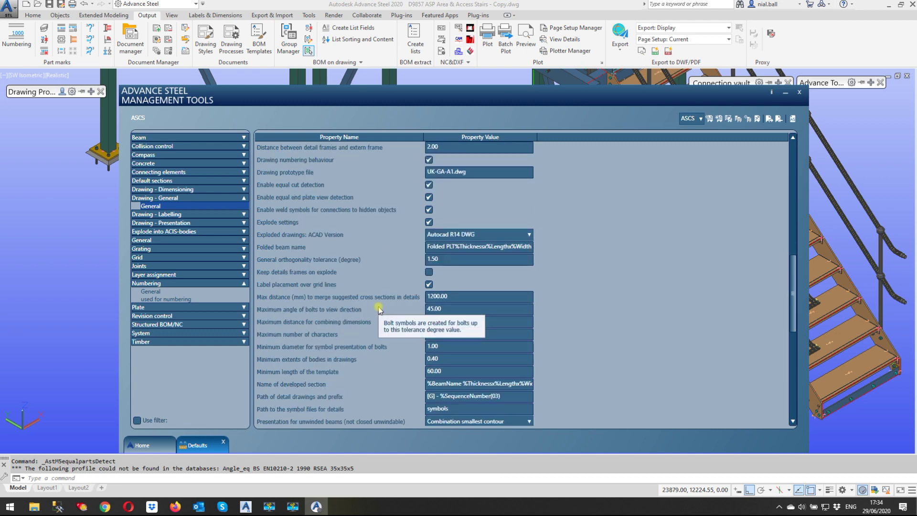
scroll(380, 309, down, 3)
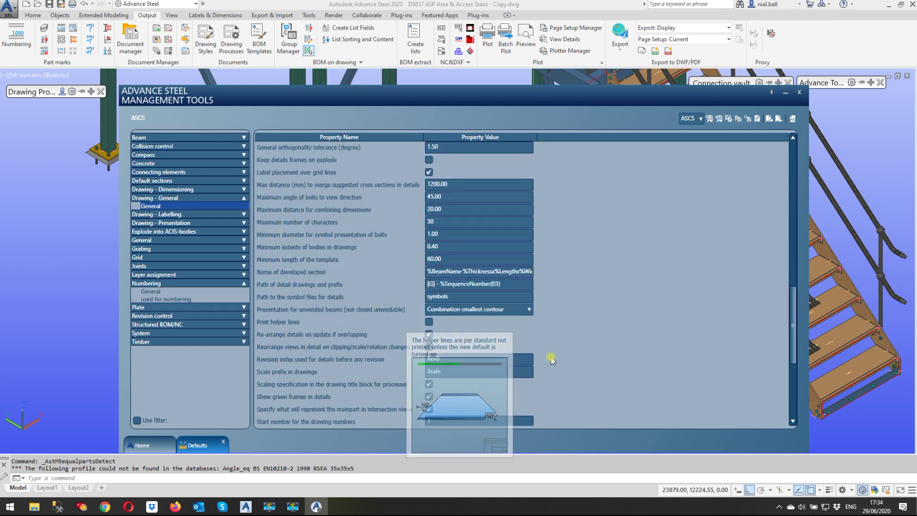
scroll(576, 357, down, 1)
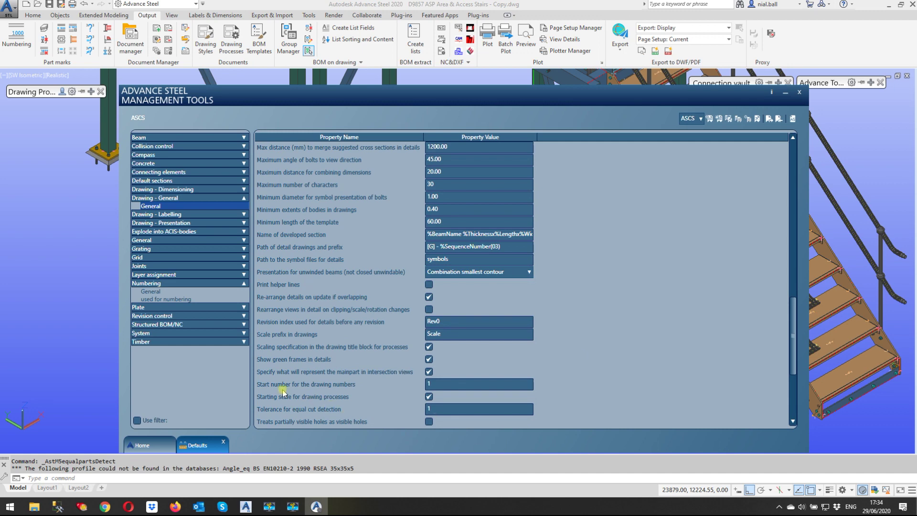
scroll(383, 386, down, 2)
click(449, 331)
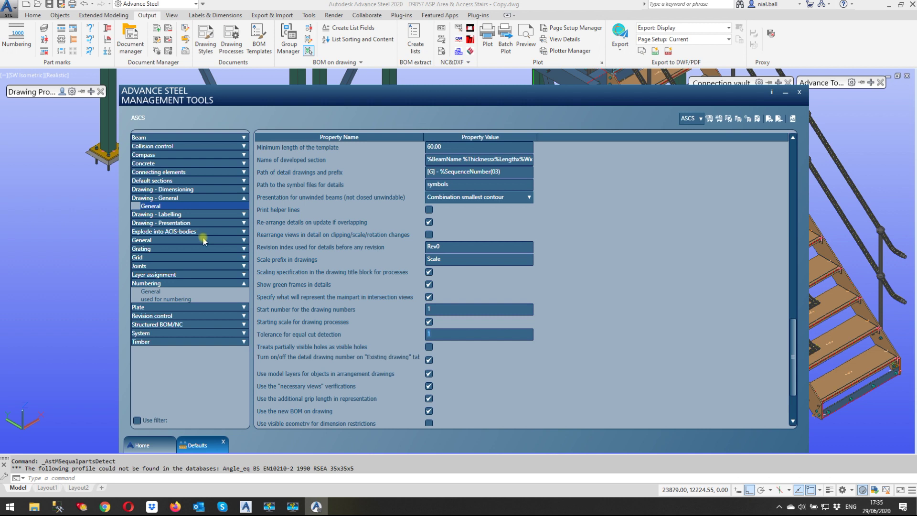
- Set the default start numbers to 1000 for single part numbering and 100 for assembly numbering, and load them into the open model
click(162, 292)
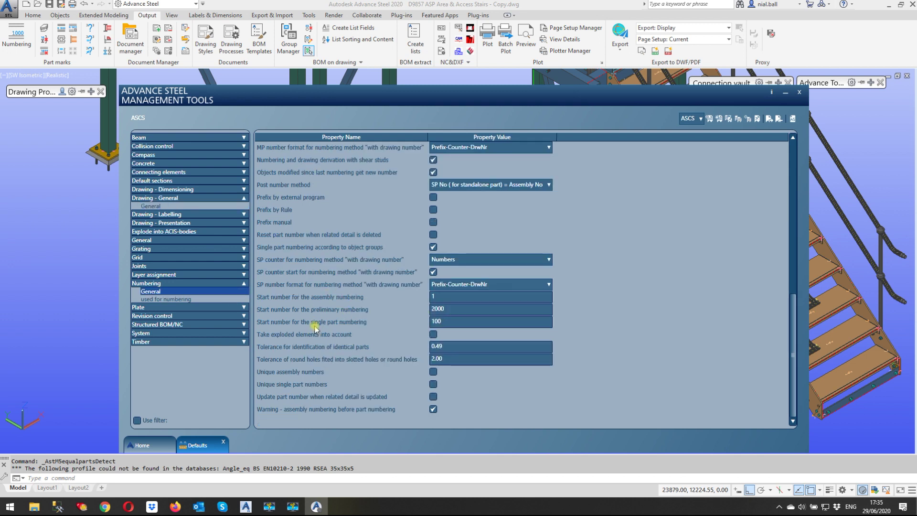
click(448, 318)
text(0)
click(445, 293)
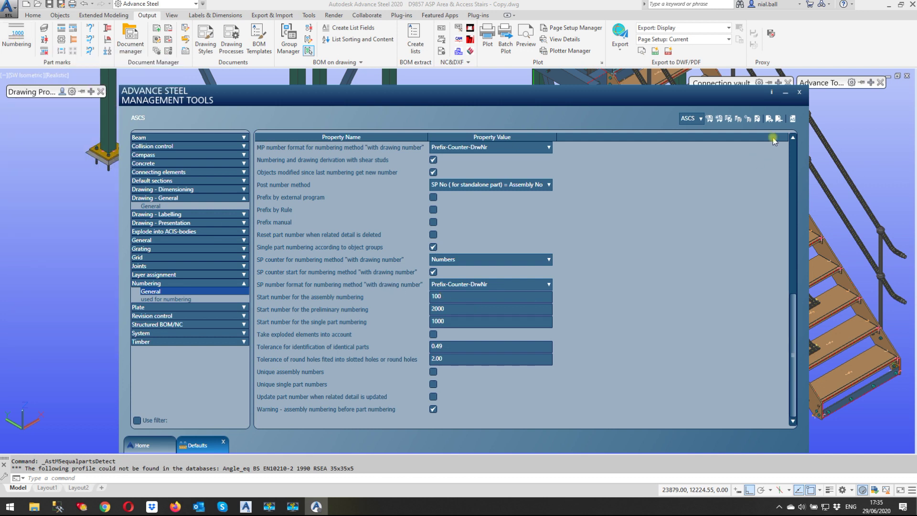
click(793, 120)
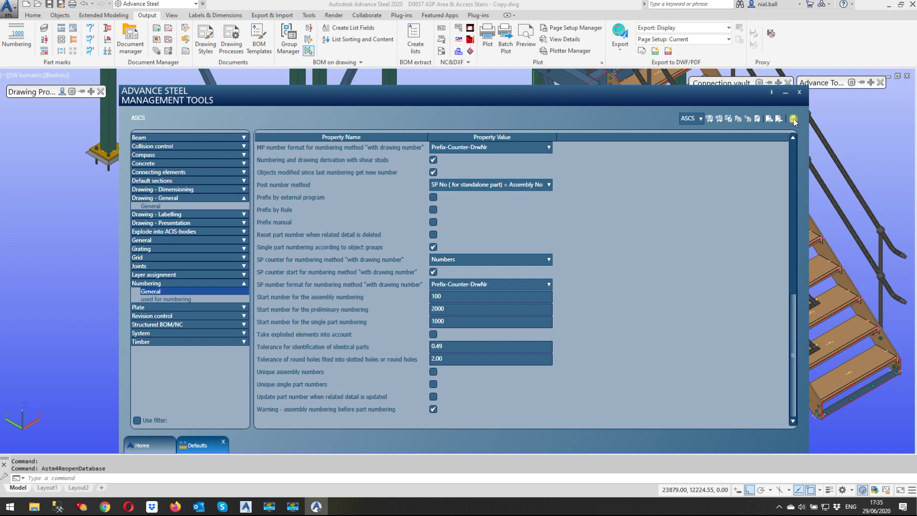
- Review the drawing numbering behaviour in the general drawing defaults again, and close the Management Tools
click(159, 206)
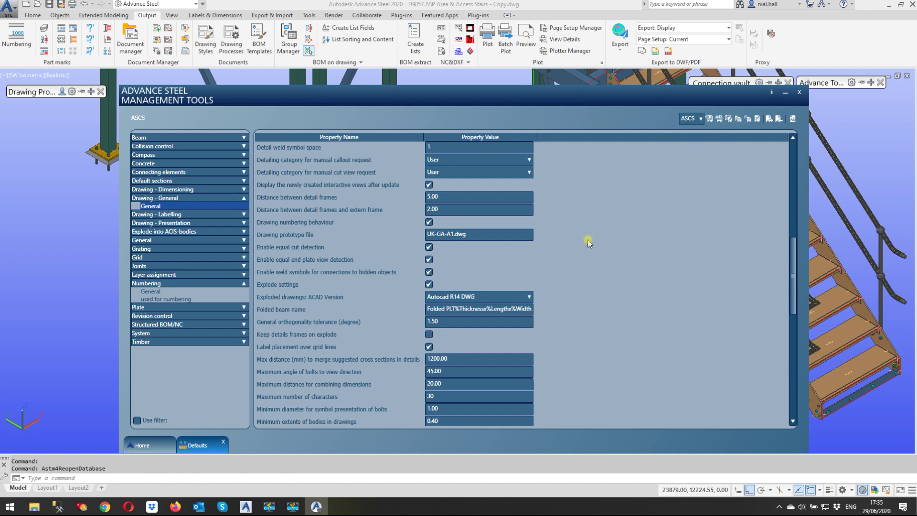
scroll(590, 243, up, 1)
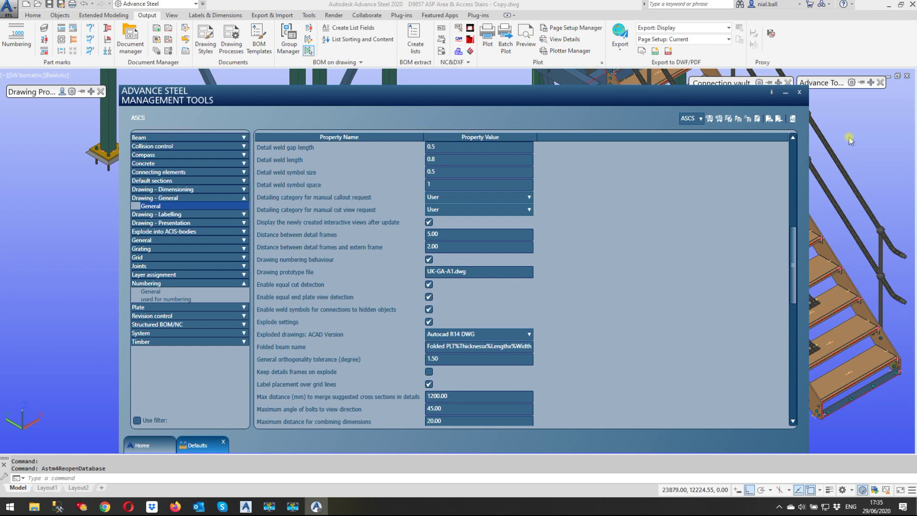
click(799, 92)
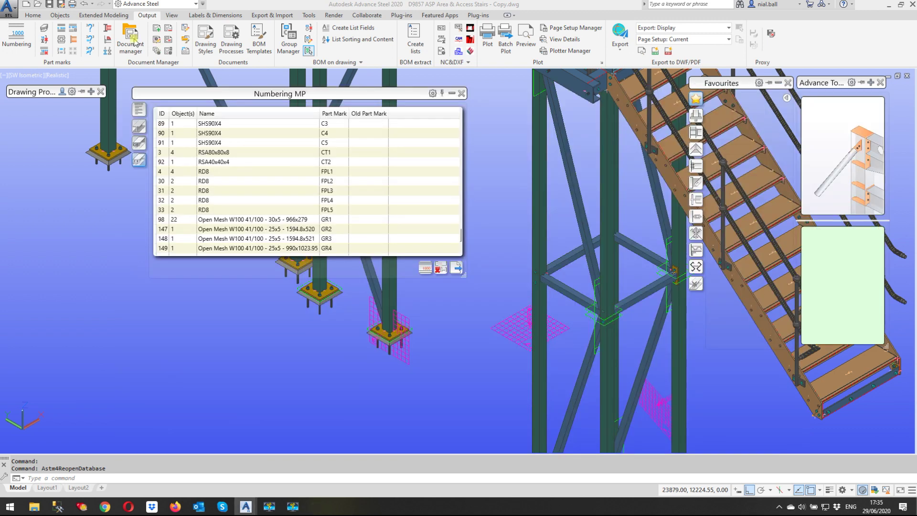
- Reload the databases in the open model to update its defaults
click(34, 16)
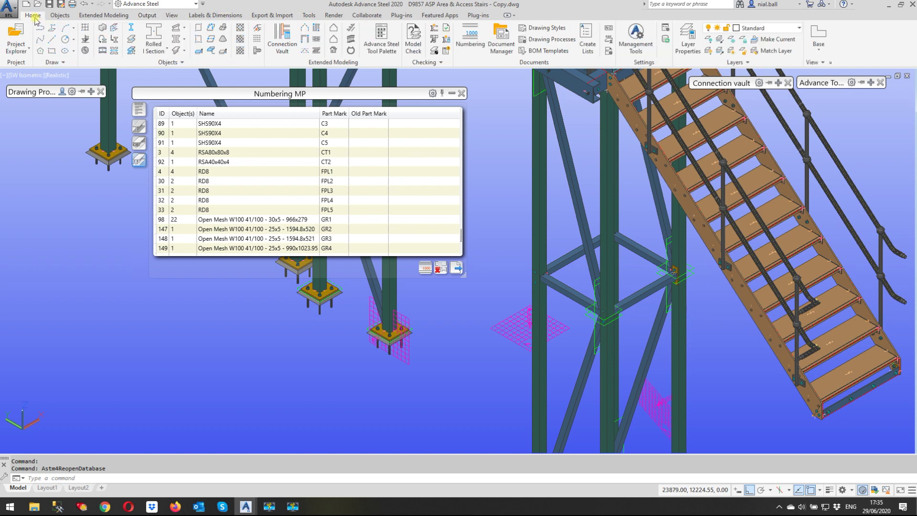
click(666, 42)
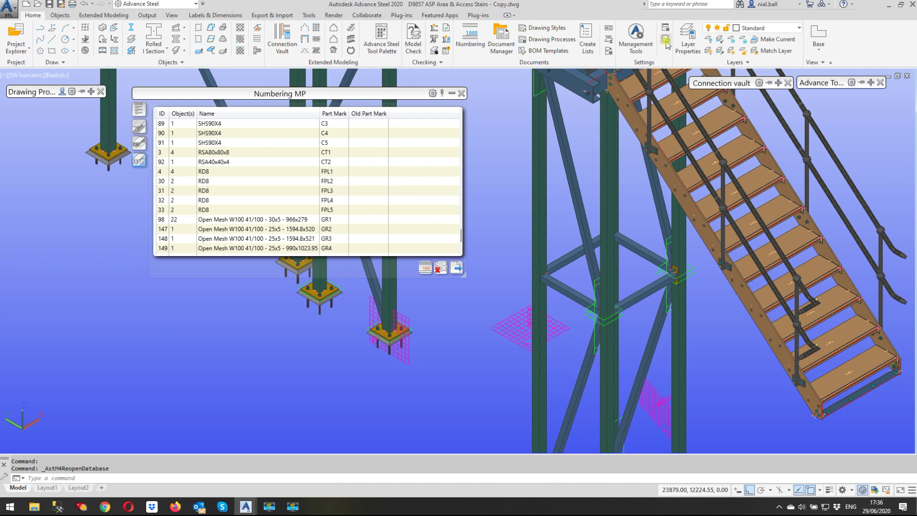
- Close the assembly numbering list and browse in File Explorer to the Temp folder on the Desktop, with the Desktop contents sorted by type
click(460, 93)
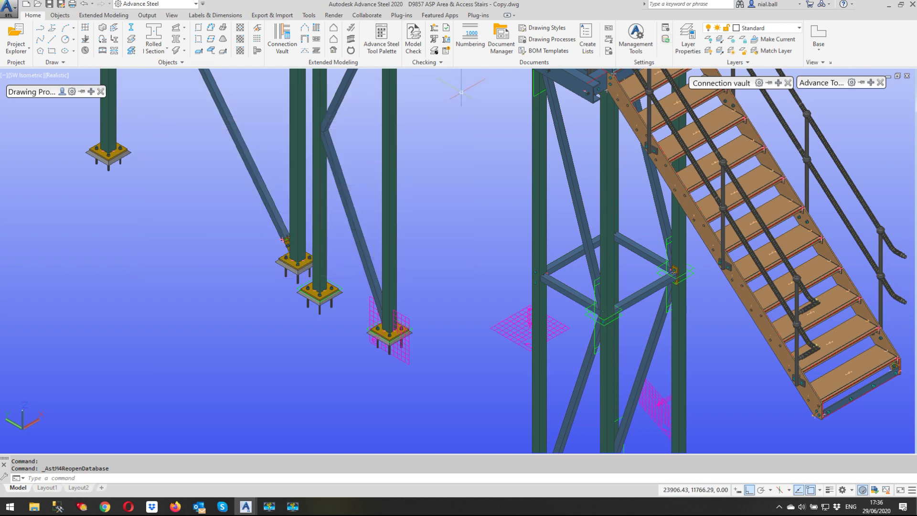
click(34, 508)
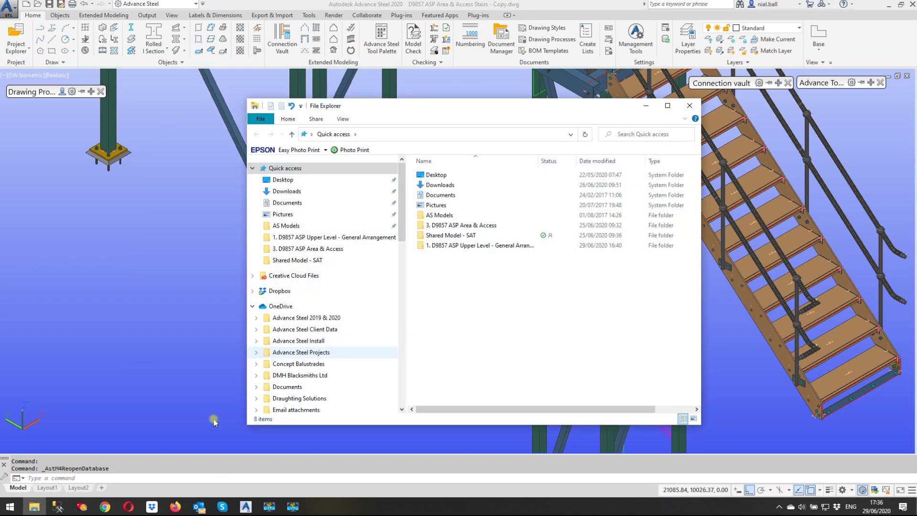
scroll(405, 206, down, 4)
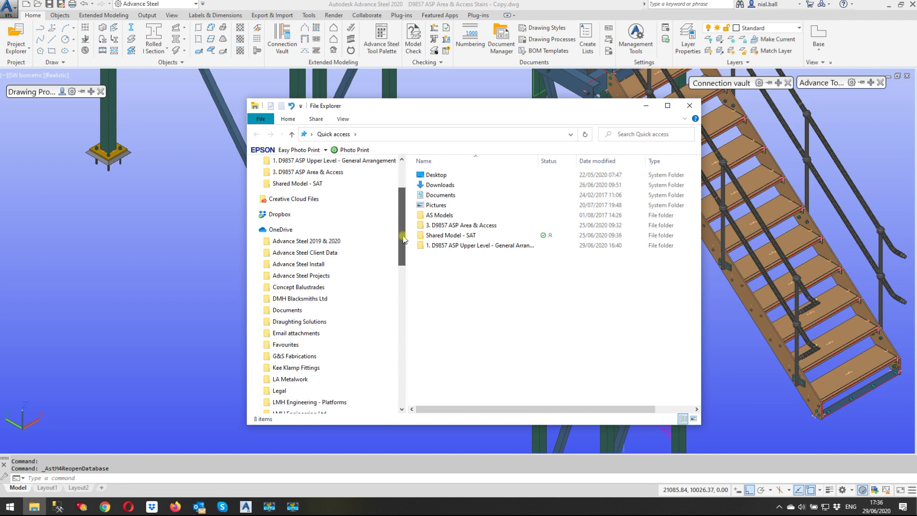
scroll(405, 200, up, 4)
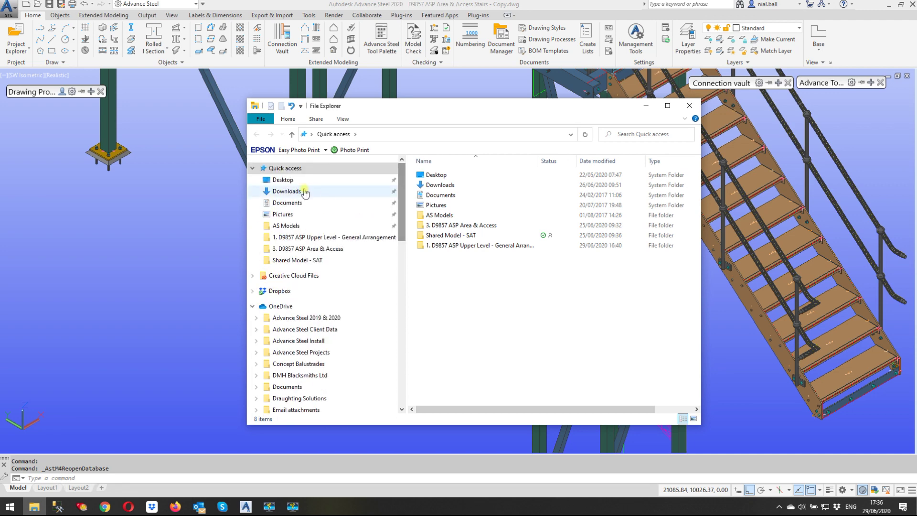
click(389, 180)
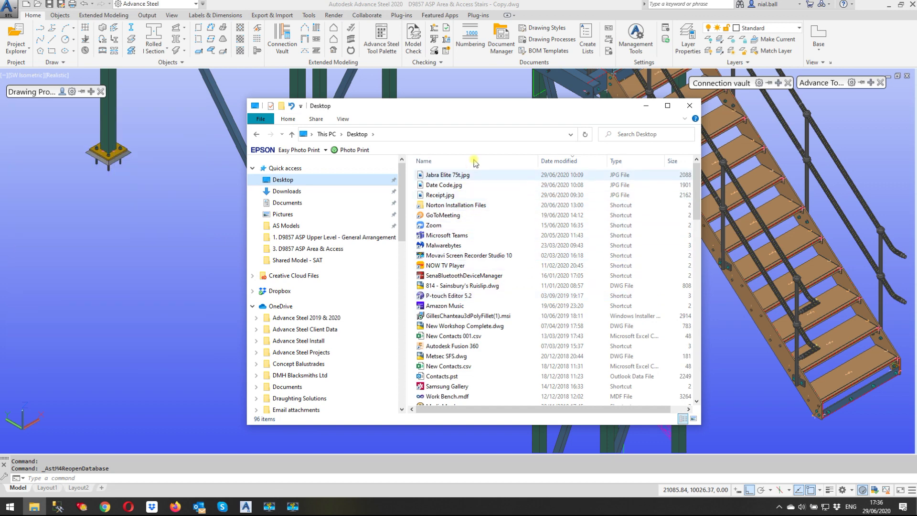
click(619, 164)
scroll(463, 268, down, 2)
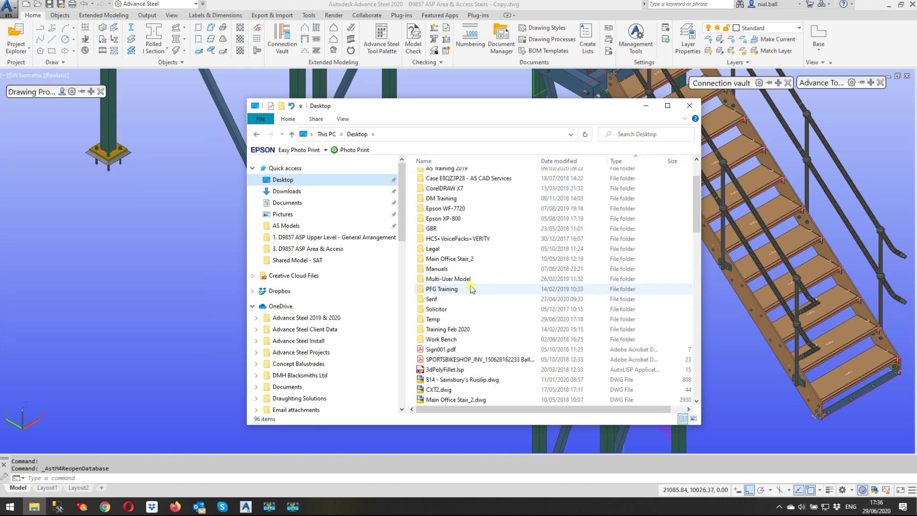
double_click(461, 320)
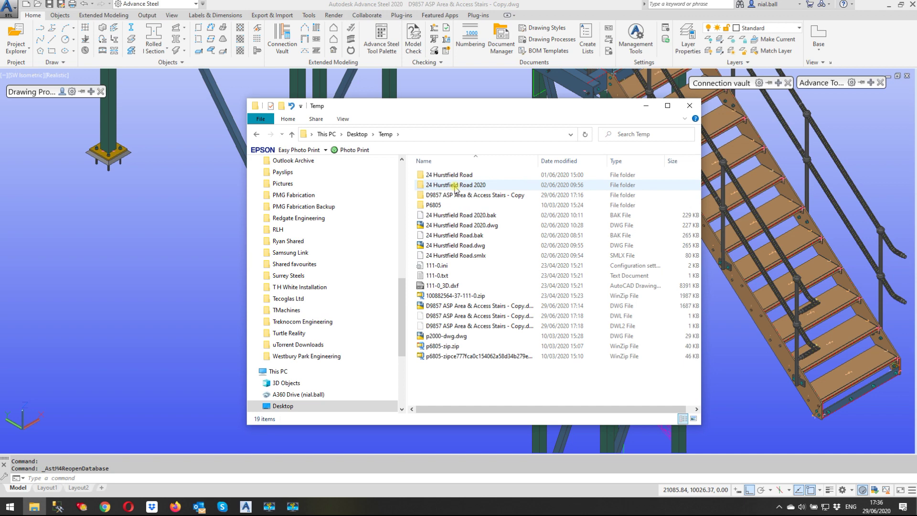
- Delete the "D9857 ASP Area & Access Stairs - Copy" folder and minimize File Explorer to return to the model
click(475, 196)
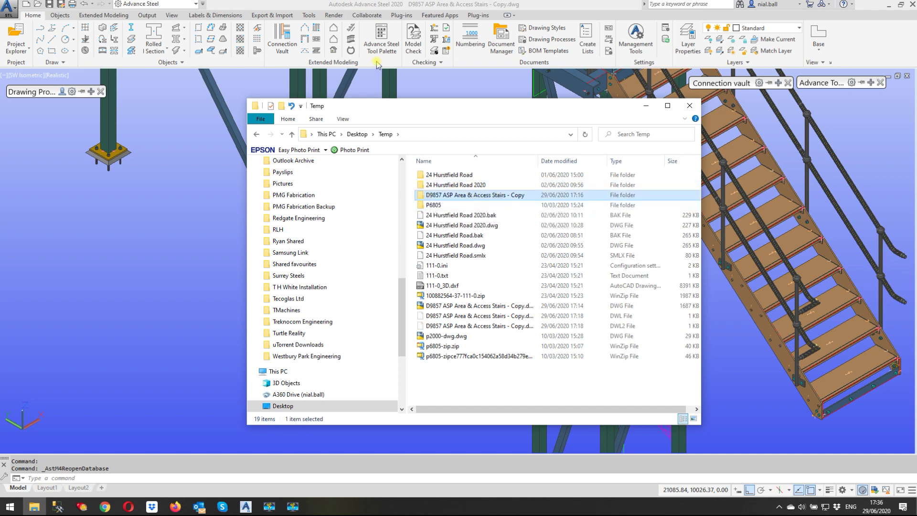
right_click(503, 195)
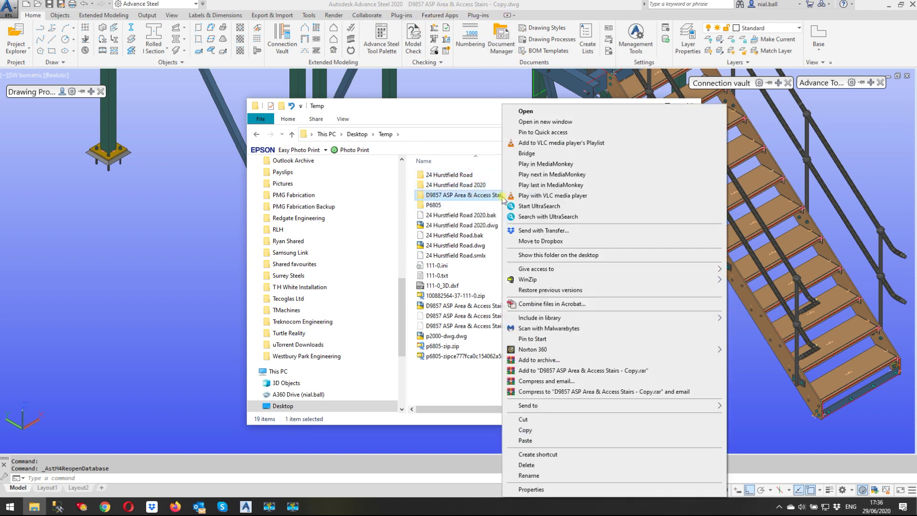
click(531, 465)
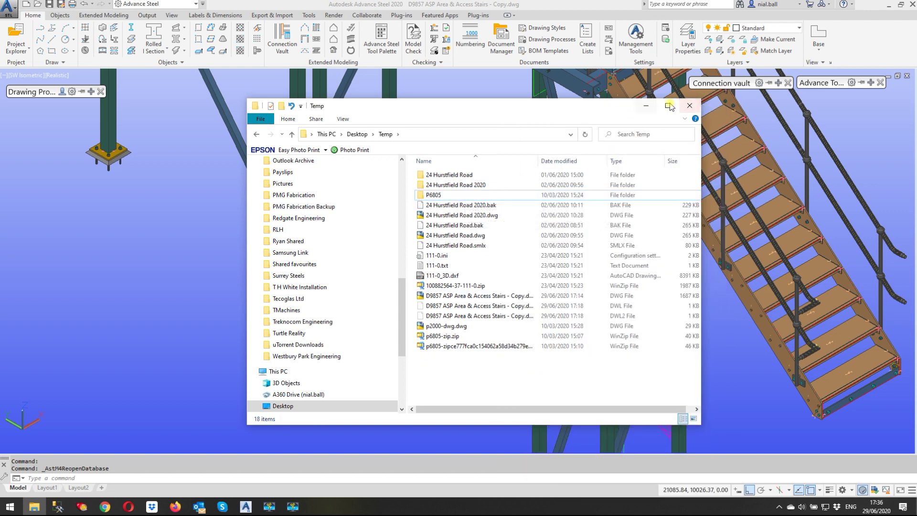
click(646, 105)
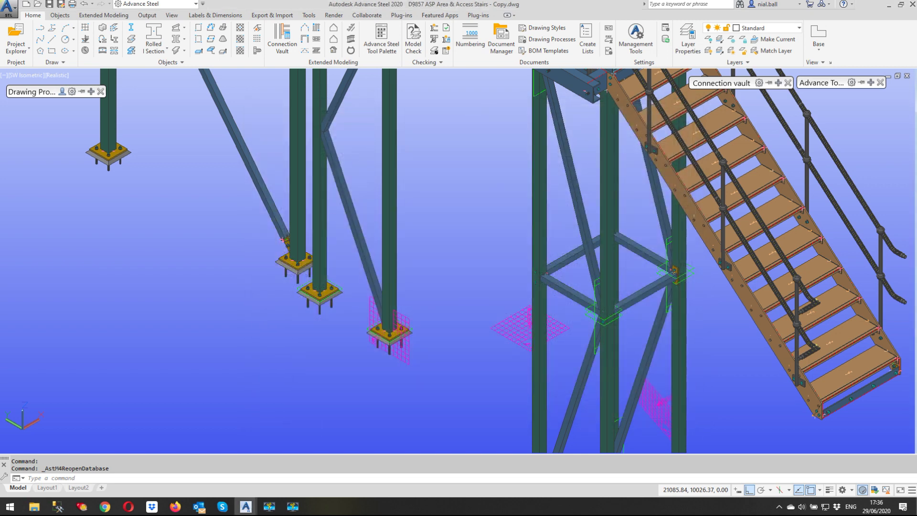
- Fit the whole staircase model in the view and set its visual style to 2D Wireframe
middle_click(475, 318)
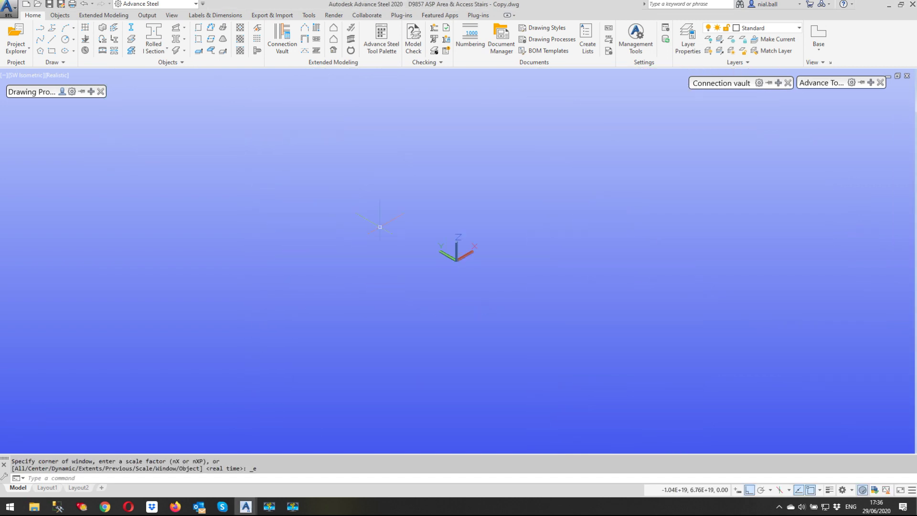
click(57, 75)
click(91, 99)
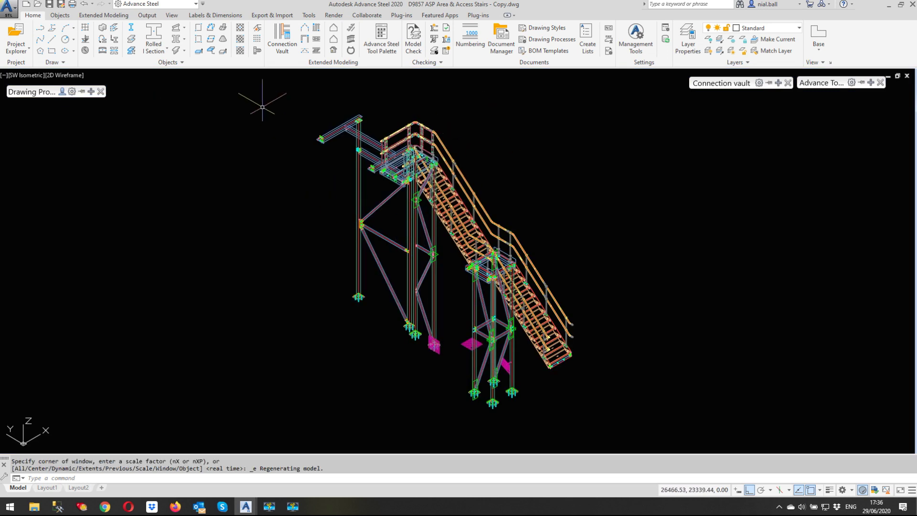
- Cycle the part mark switch through single part, main part and preliminary modes, ending on single parts
click(145, 16)
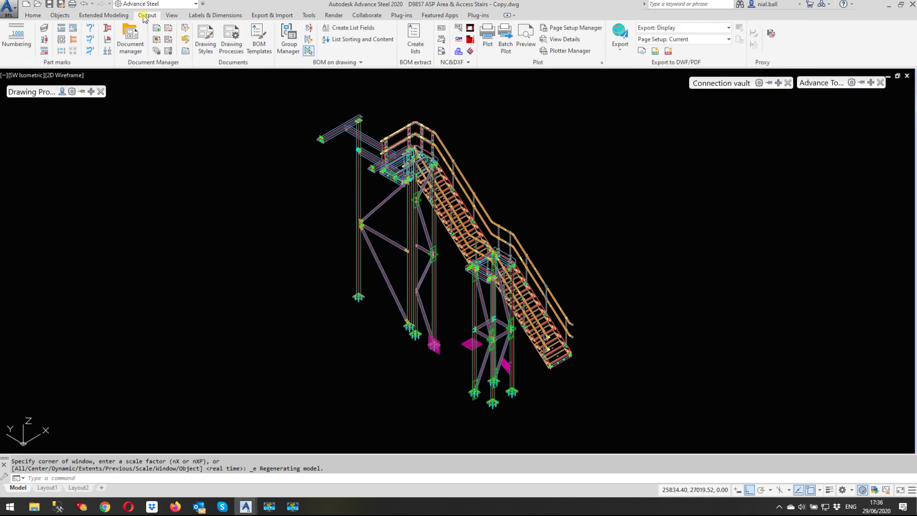
click(43, 34)
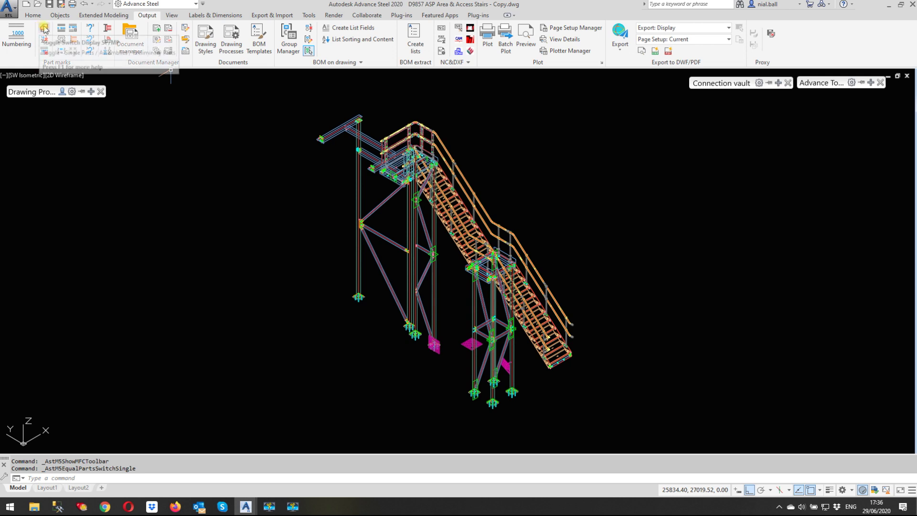
click(44, 29)
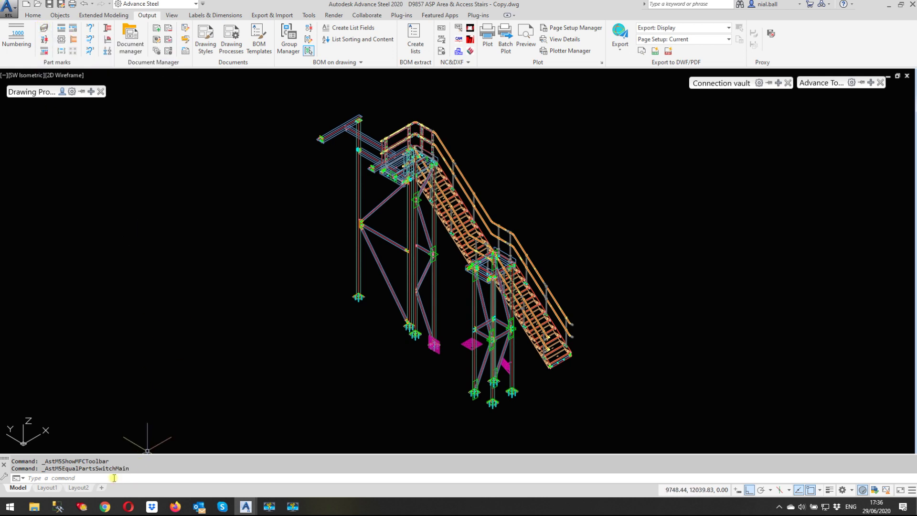
drag(130, 468, 89, 469)
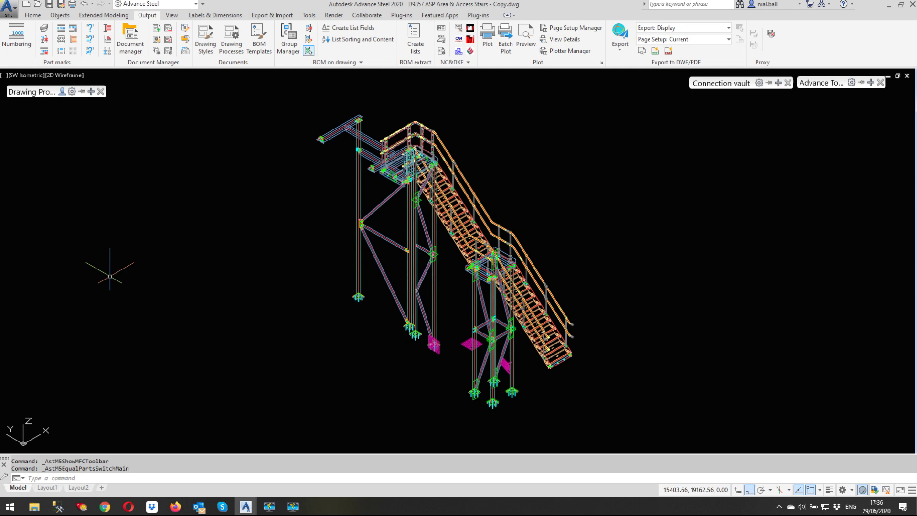
click(46, 32)
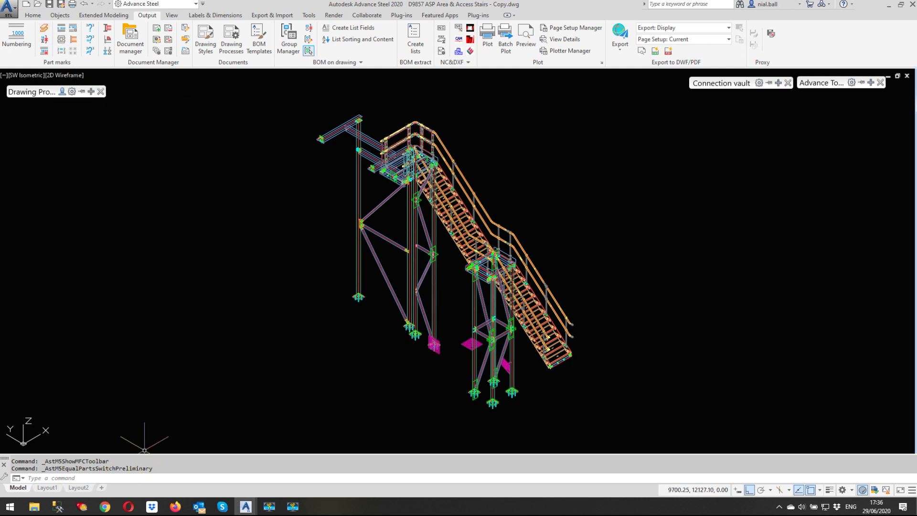
click(46, 32)
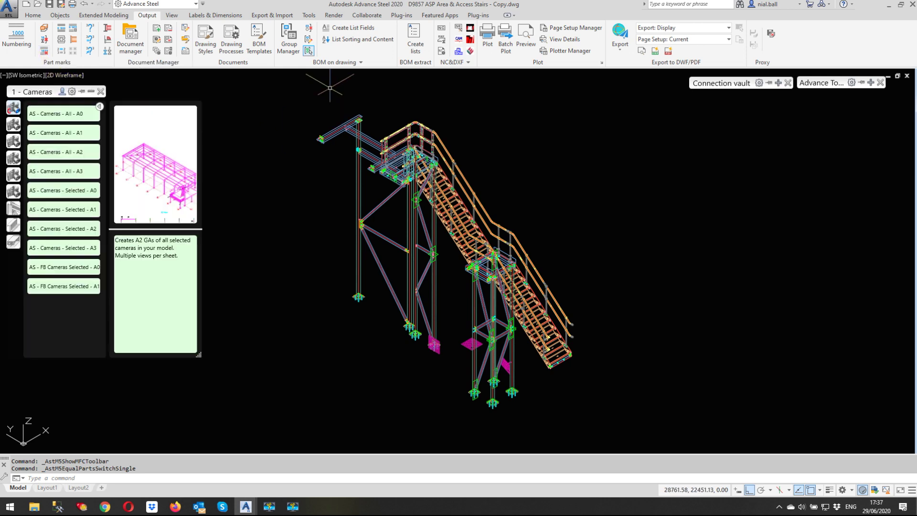
- Delete the single part numbers from the model and reset the single part equal-part detection
click(45, 51)
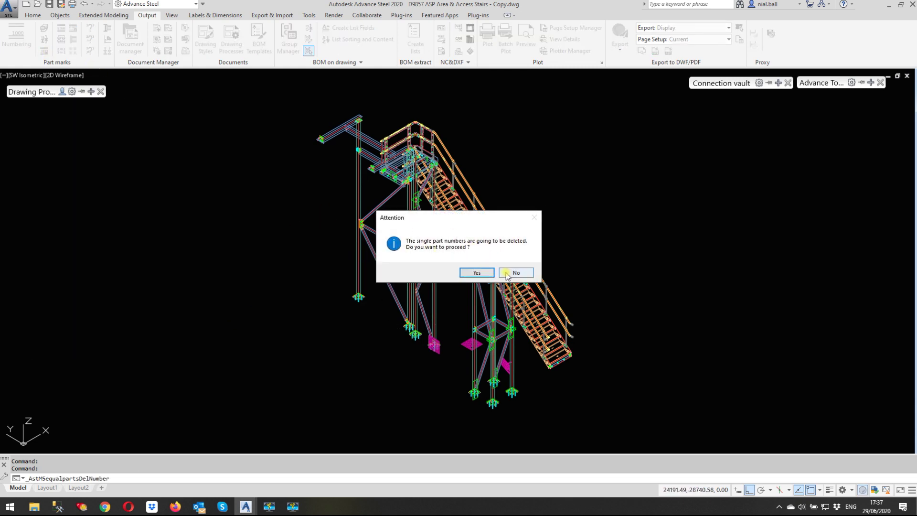
click(480, 273)
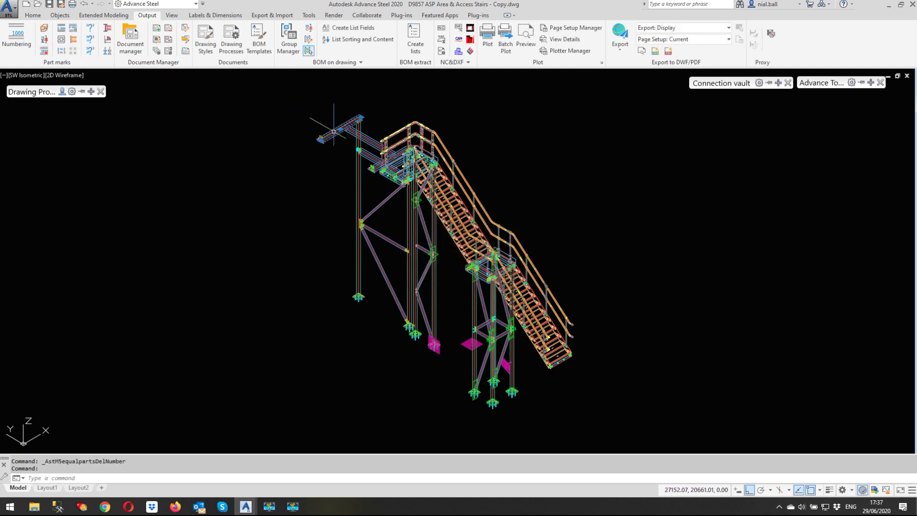
key(Escape)
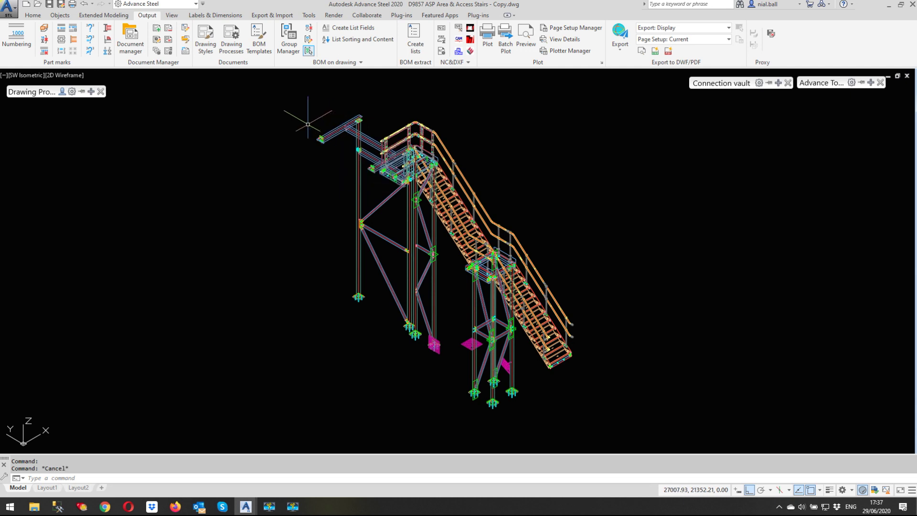
click(45, 51)
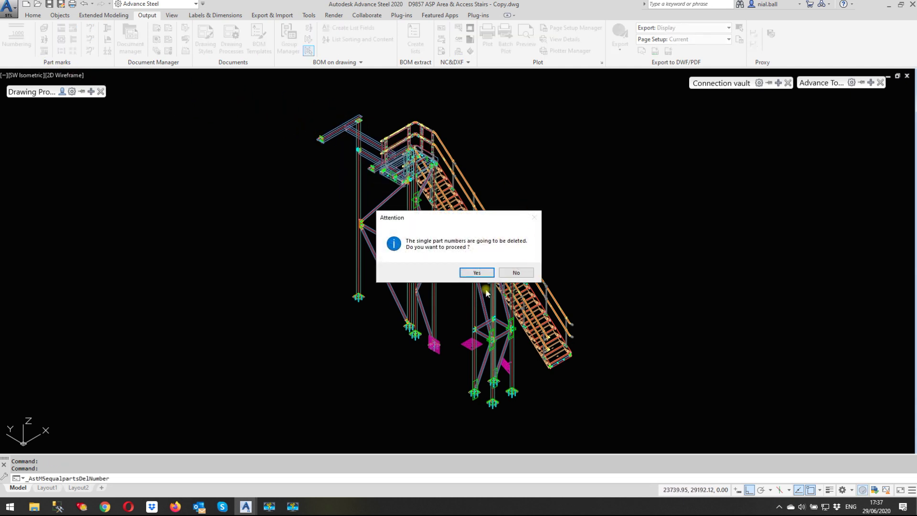
click(475, 273)
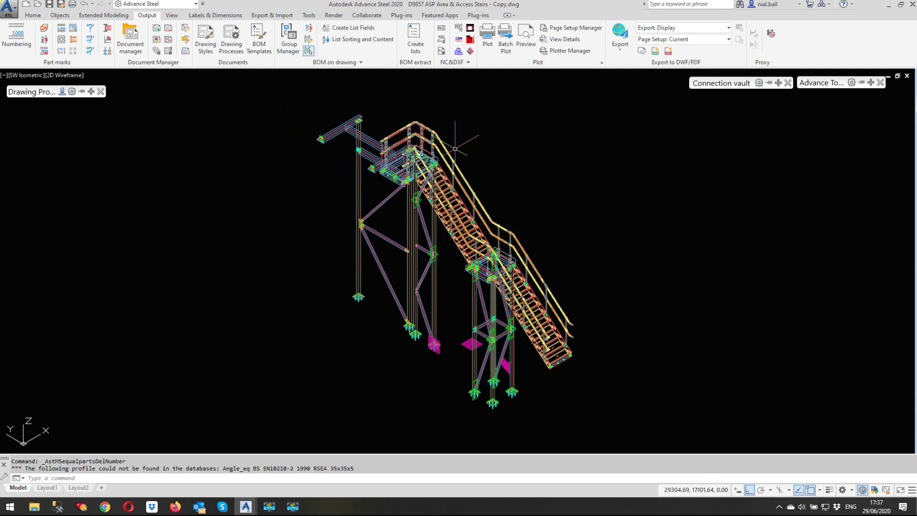
click(47, 40)
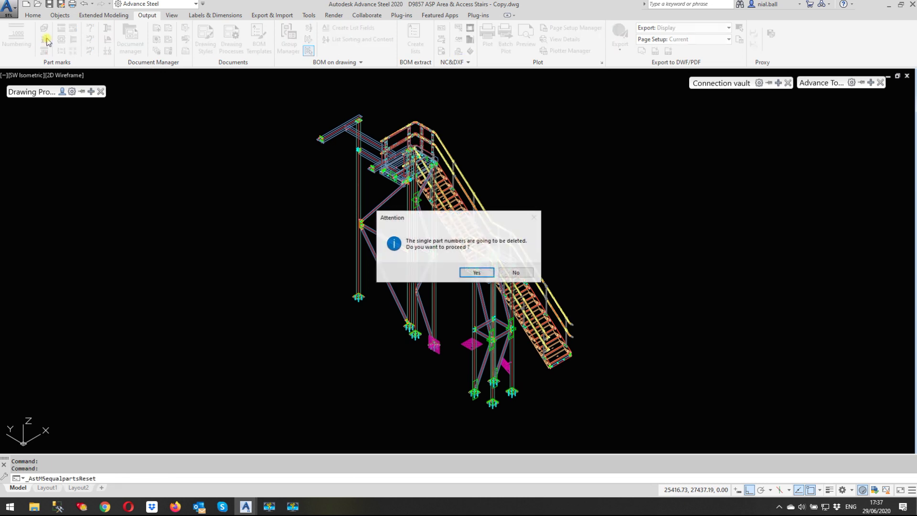
click(475, 273)
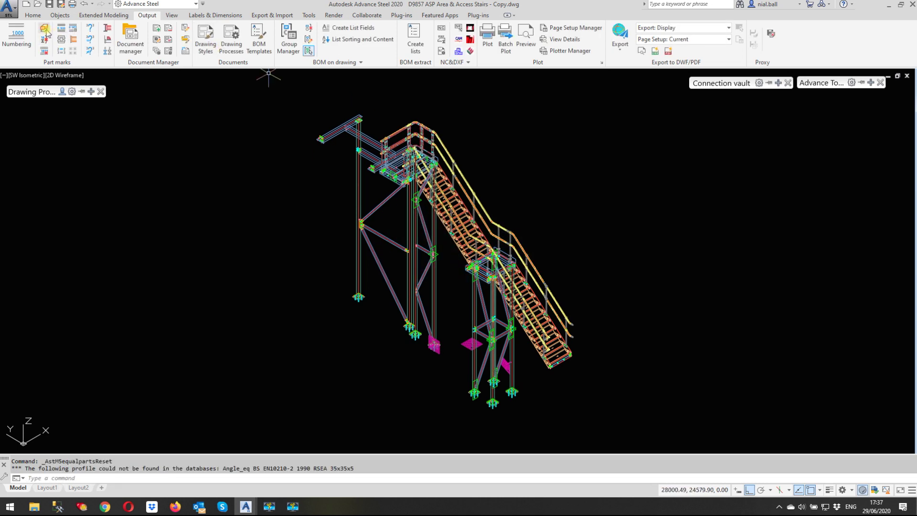
- Switch the part marks to main parts, delete and reset the assembly numbers, and save the model
click(44, 30)
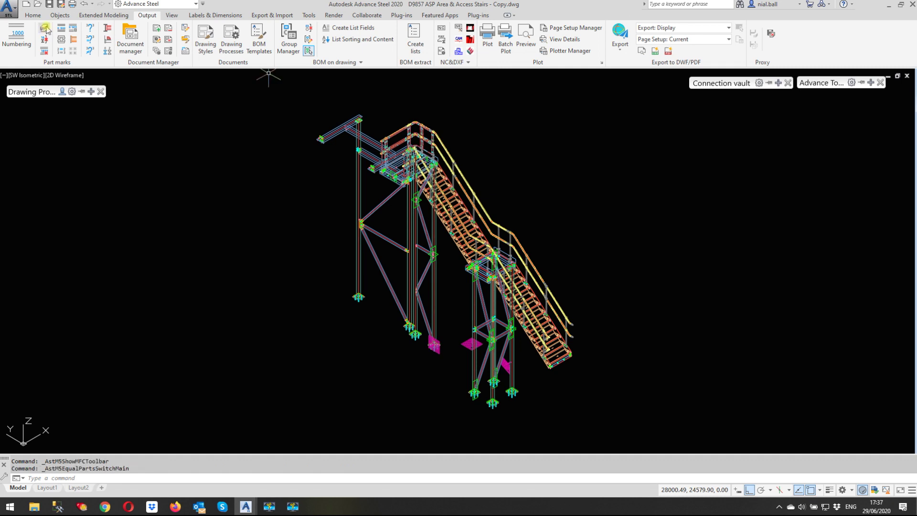
click(44, 51)
click(475, 273)
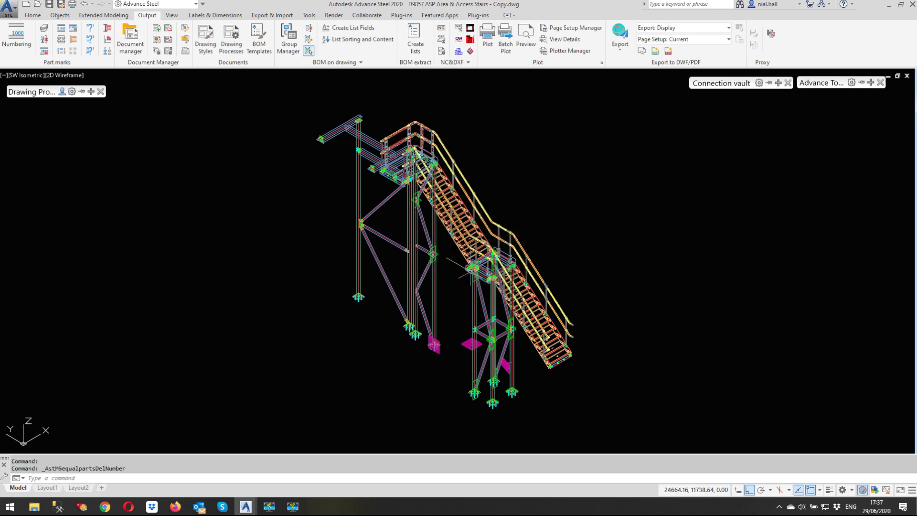
click(44, 41)
click(473, 273)
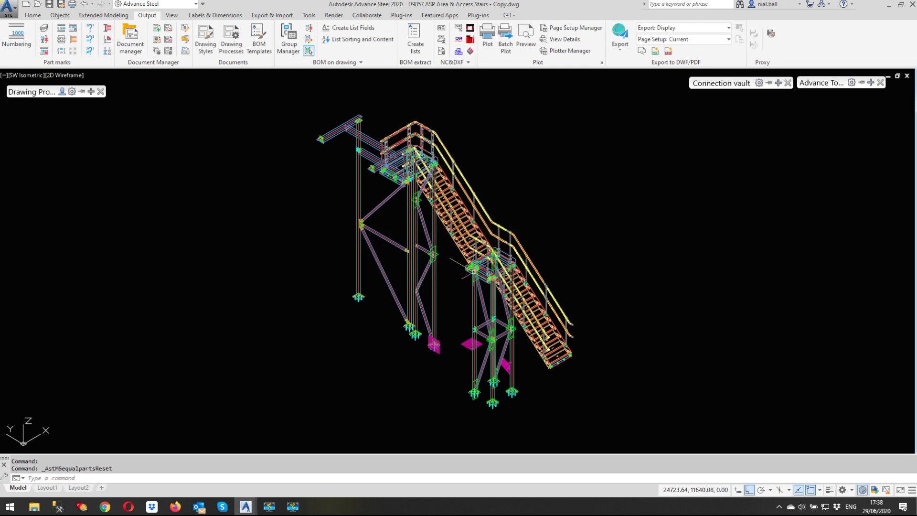
click(50, 5)
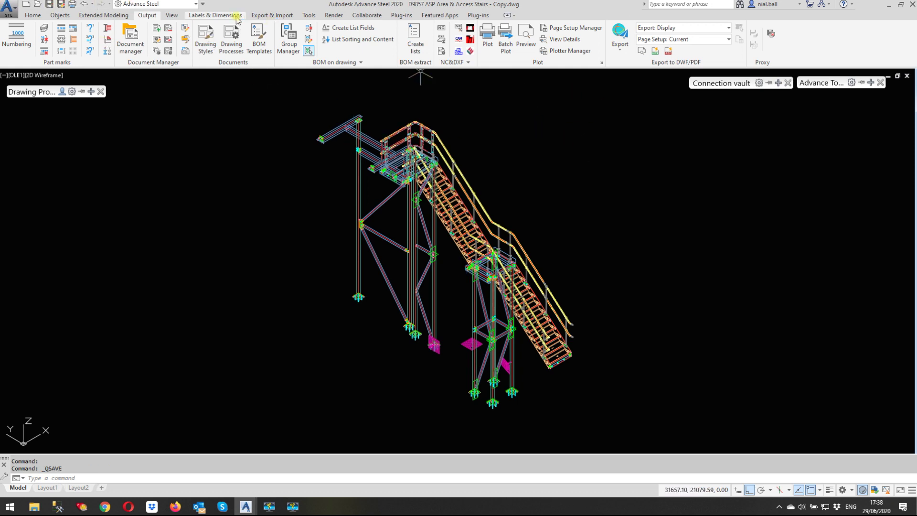
- Run numbering on the model with start numbers of 1000 for single parts and 100 for assemblies
click(17, 37)
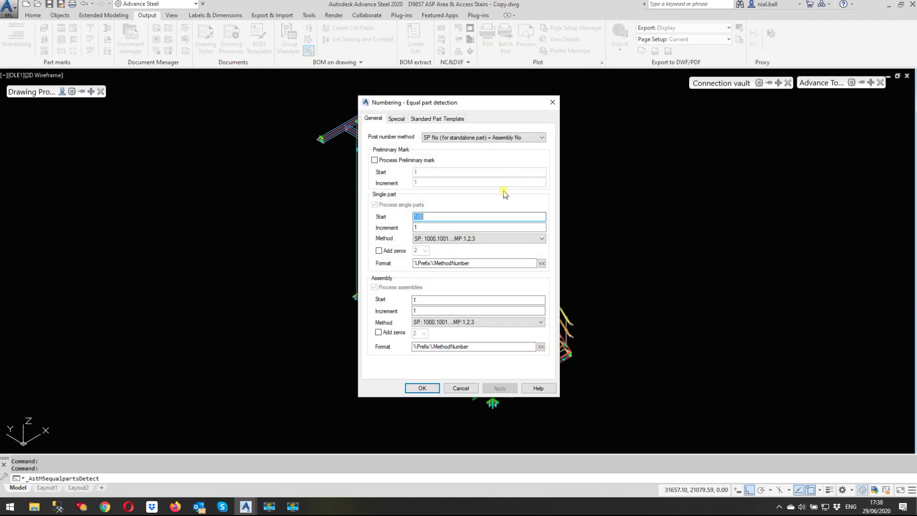
click(430, 216)
text(0)
click(418, 299)
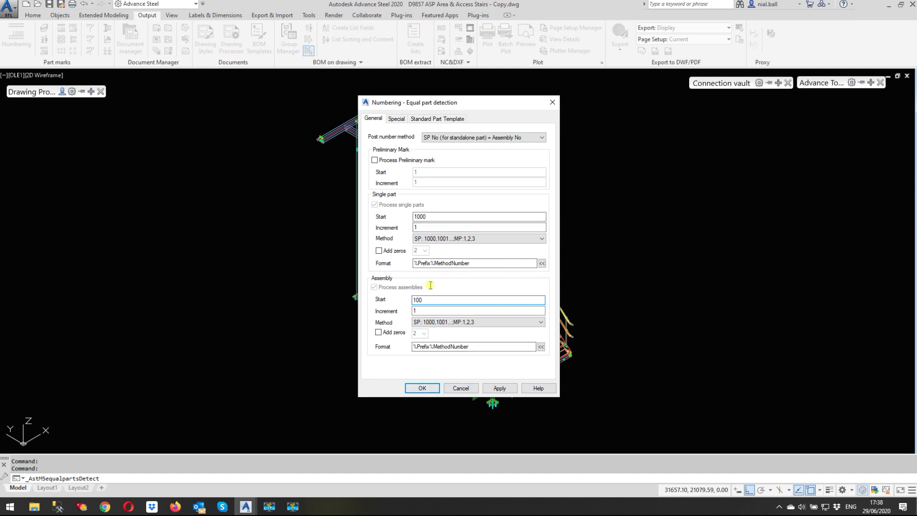
click(499, 389)
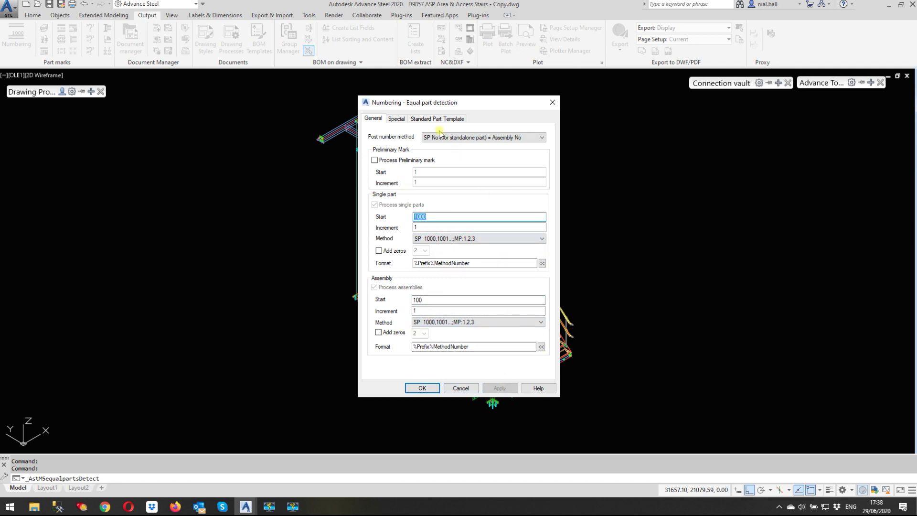
click(423, 389)
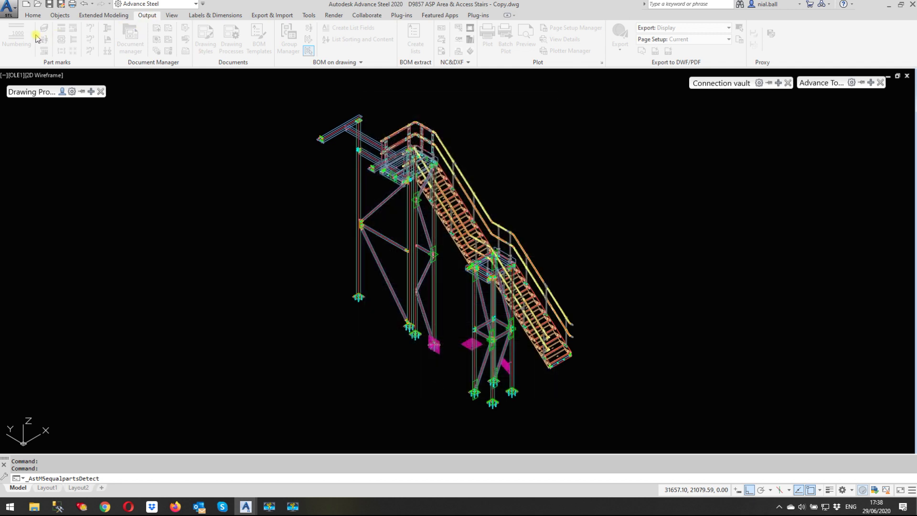
- Check the numbering settings without changing them, and review the assembly numbering list sorted by part mark
click(19, 38)
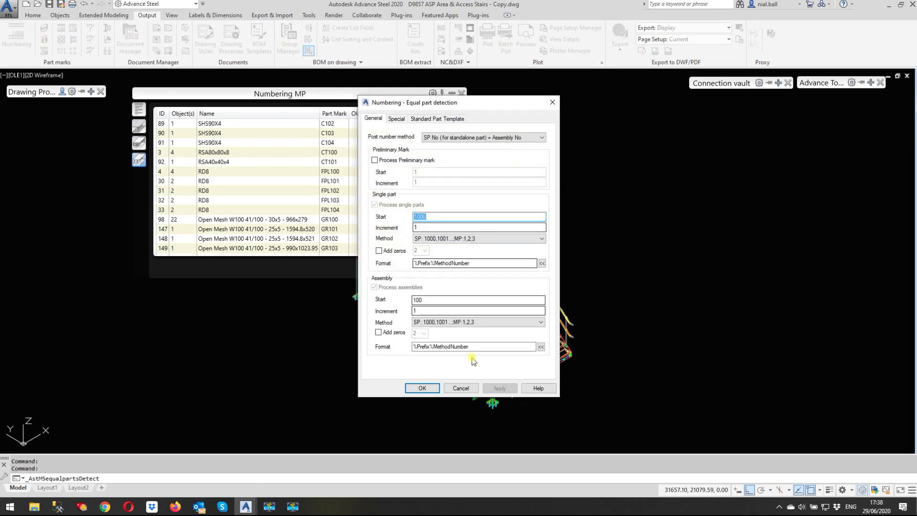
click(461, 388)
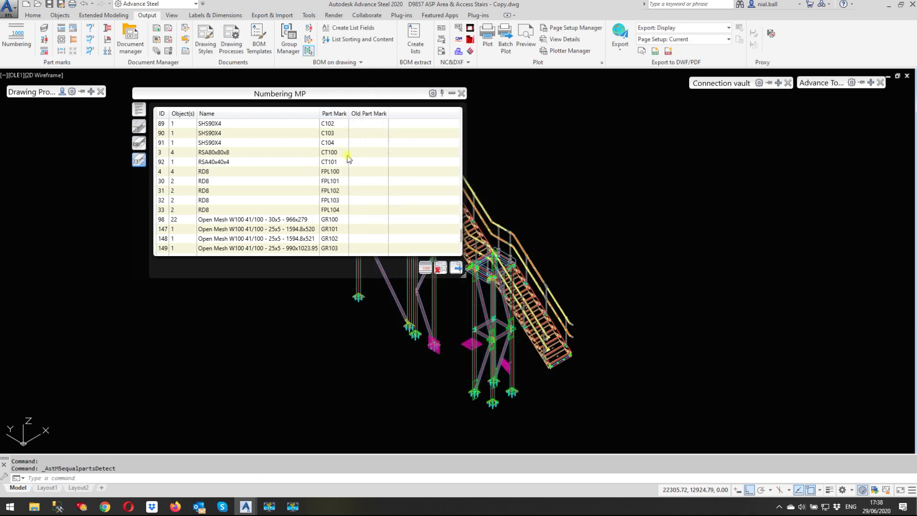
click(344, 114)
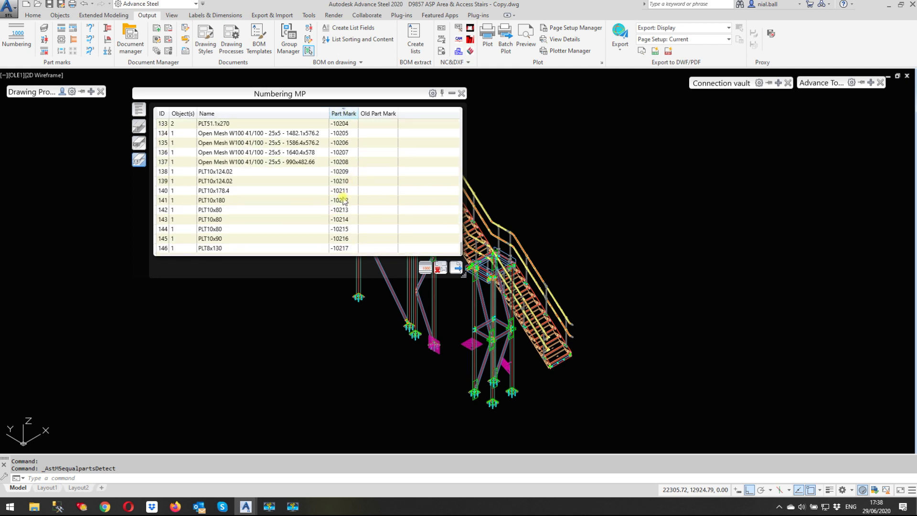
scroll(349, 184, up, 5)
scroll(349, 184, up, 5)
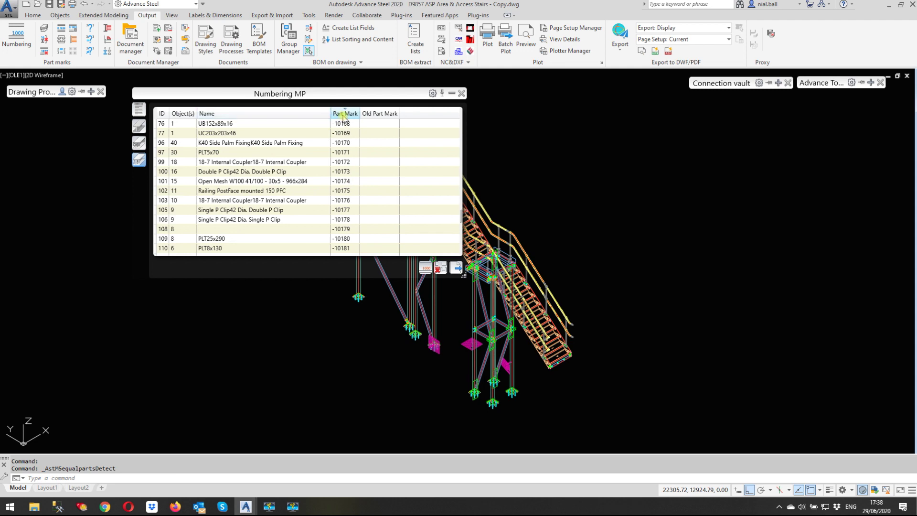
click(344, 114)
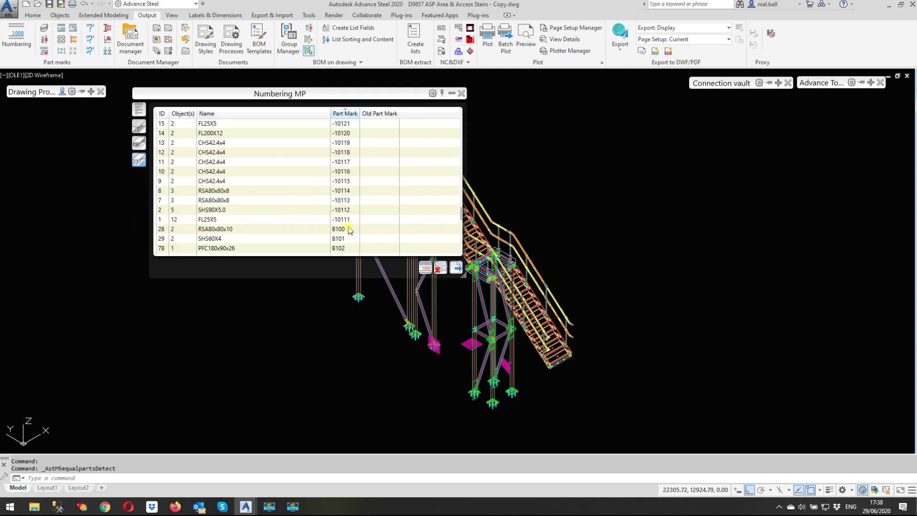
scroll(351, 206, down, 3)
scroll(350, 206, down, 1)
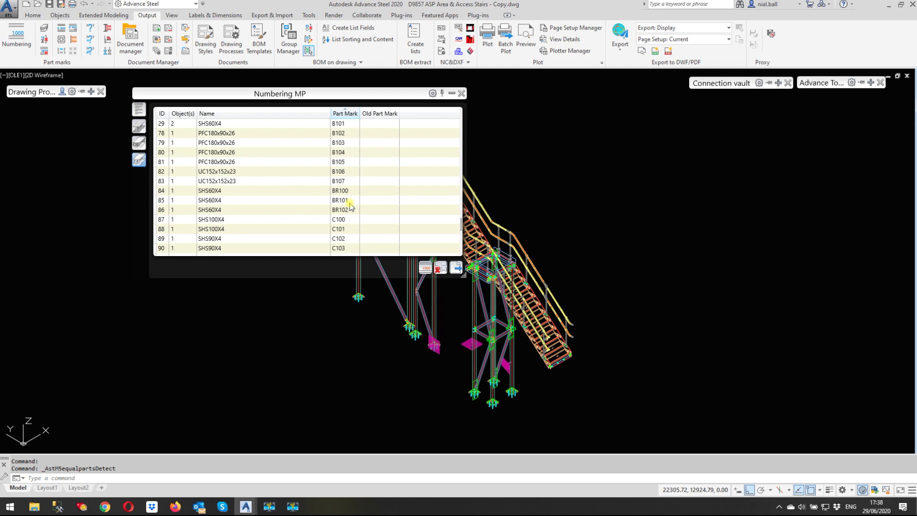
click(461, 93)
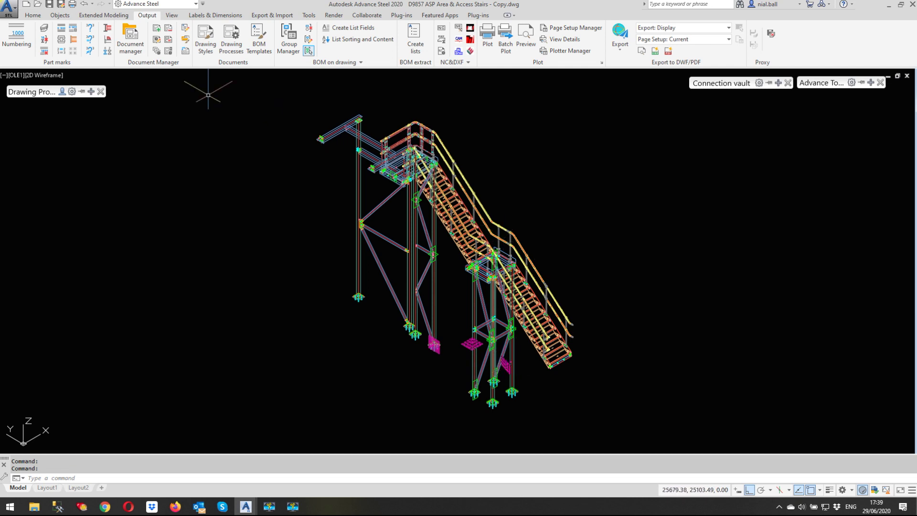
- Create A2 general arrangement drawings of the selected cameras with drawing number 1 and an increment of 1
mouse_move(56, 93)
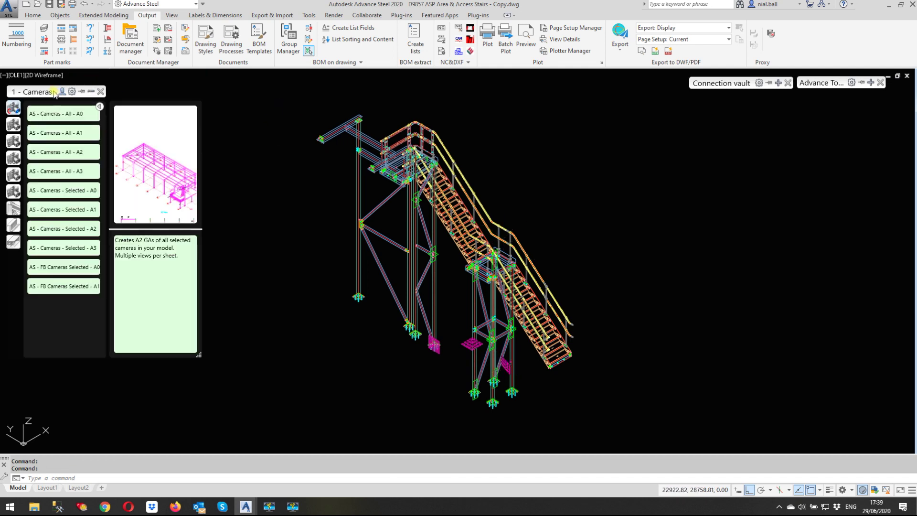
click(97, 223)
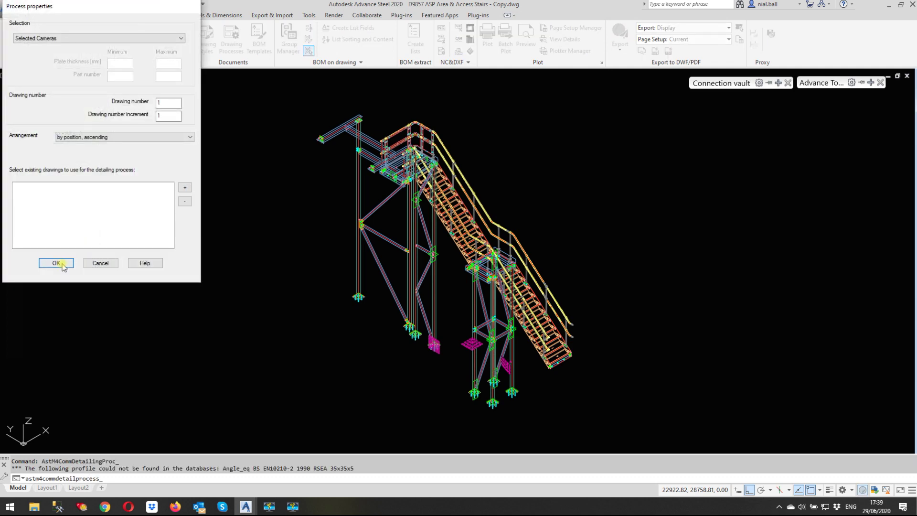
click(53, 262)
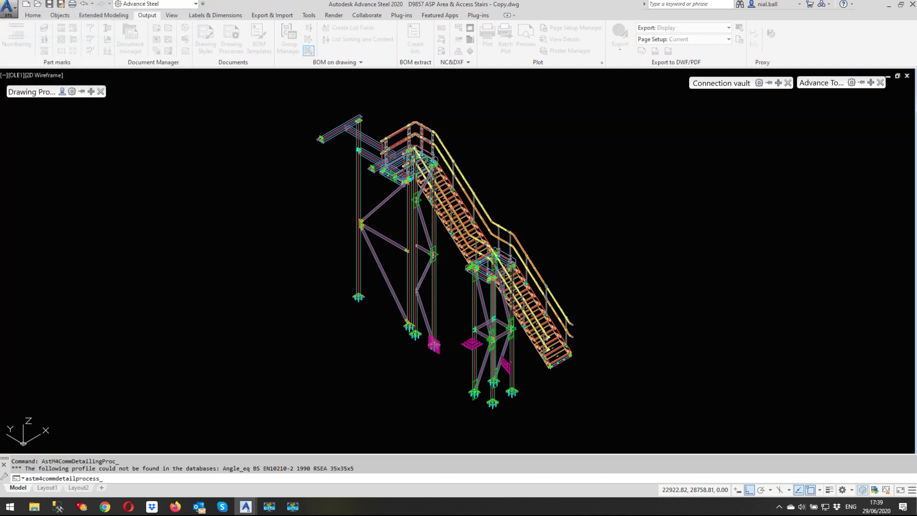
click(608, 42)
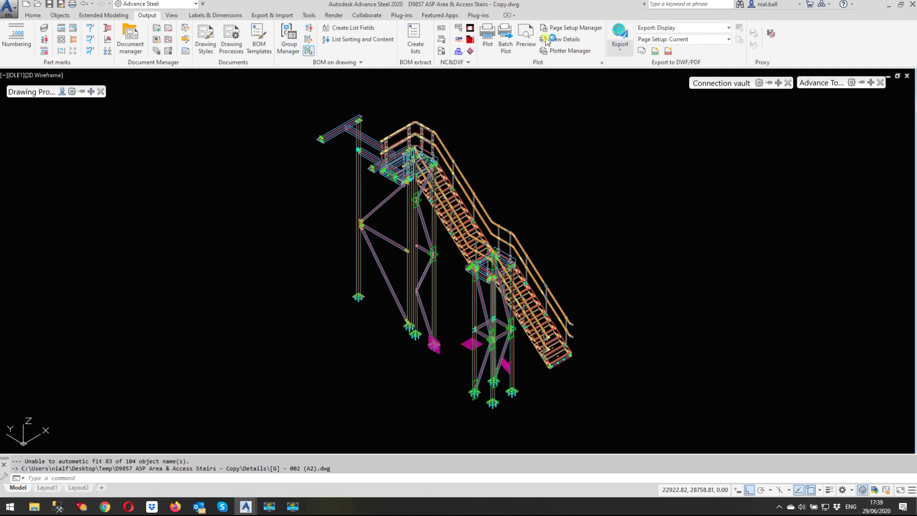
- Examine the up-to-date camera drawings under Details in the Document Manager, and close it
click(136, 44)
click(21, 35)
click(31, 42)
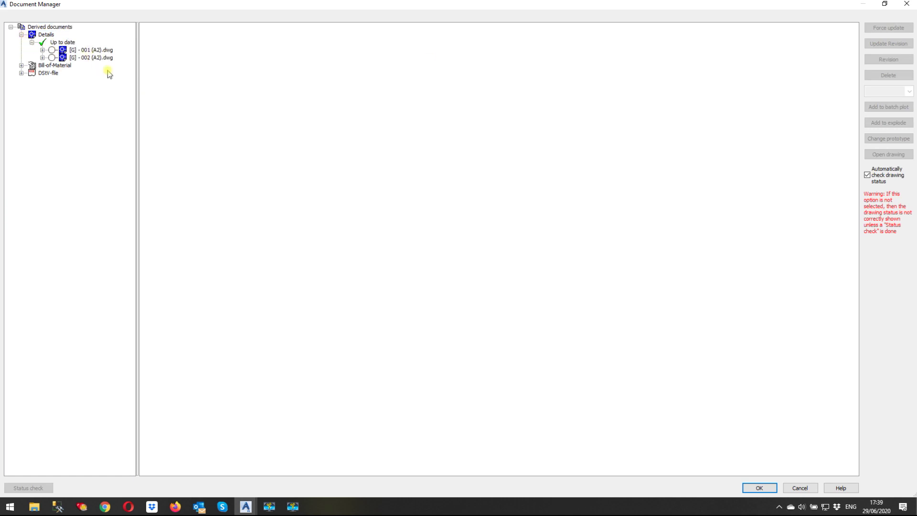
click(907, 4)
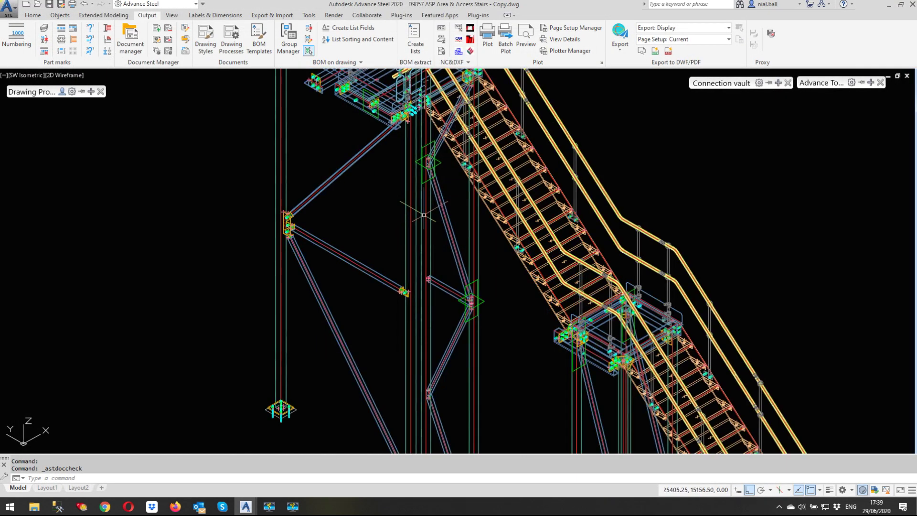
- Select all model parts similar to the columns picked beside the stair
click(417, 217)
click(458, 181)
right_click(340, 200)
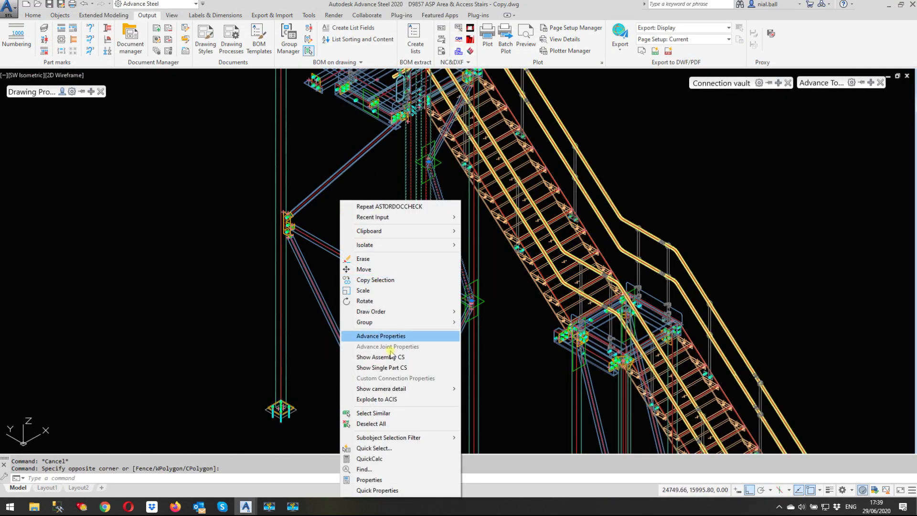
click(373, 412)
- Create A3 single assembly drawings with BOM for the selected main parts, with drawing number 100 and increment 1, and dismiss the log
mouse_move(29, 91)
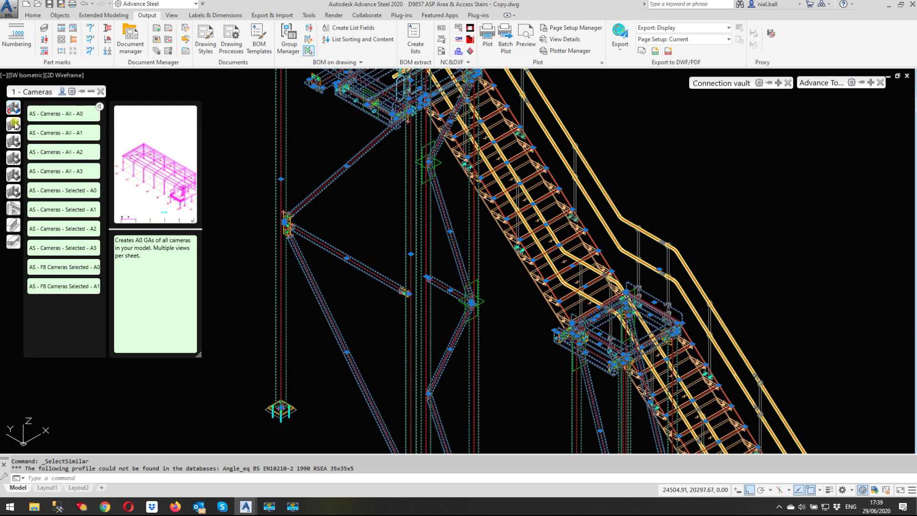
click(13, 209)
click(85, 274)
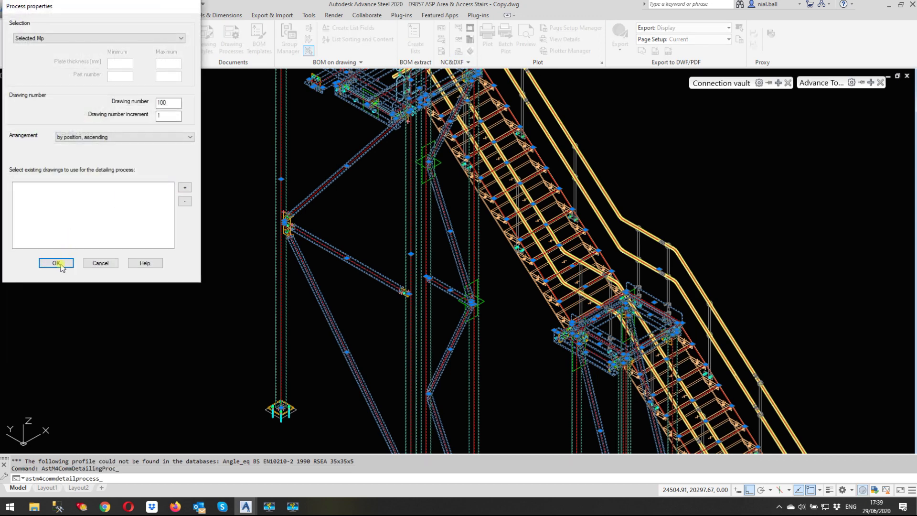
click(56, 264)
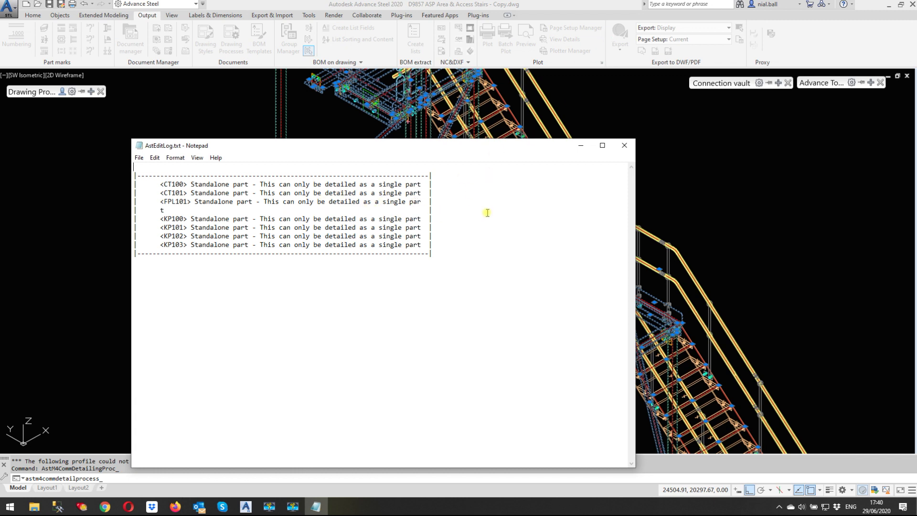
click(624, 148)
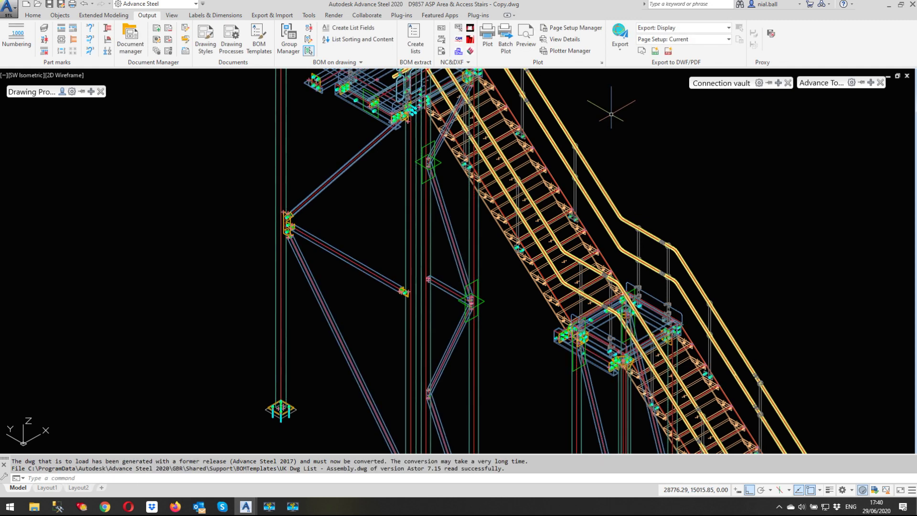
- List the up-to-date detail drawings in the Document Manager and check the drawing number of assembly B100
click(130, 38)
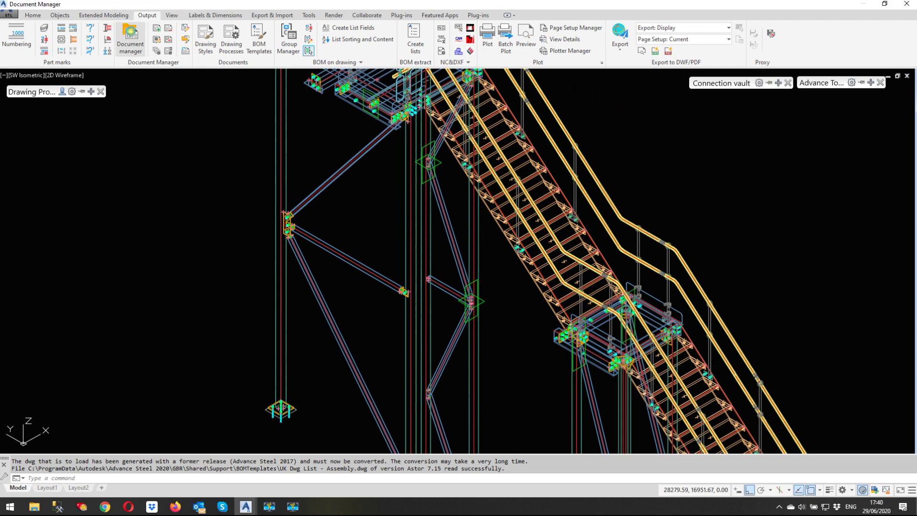
click(21, 35)
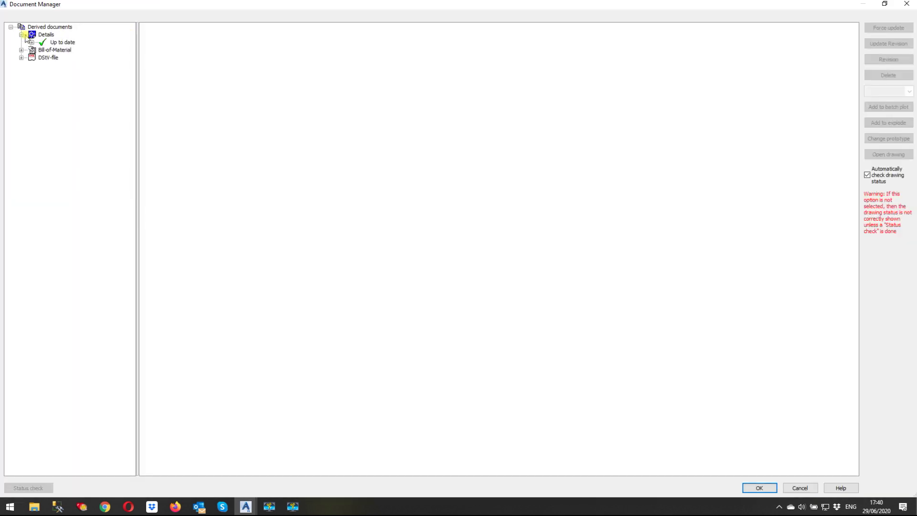
click(32, 43)
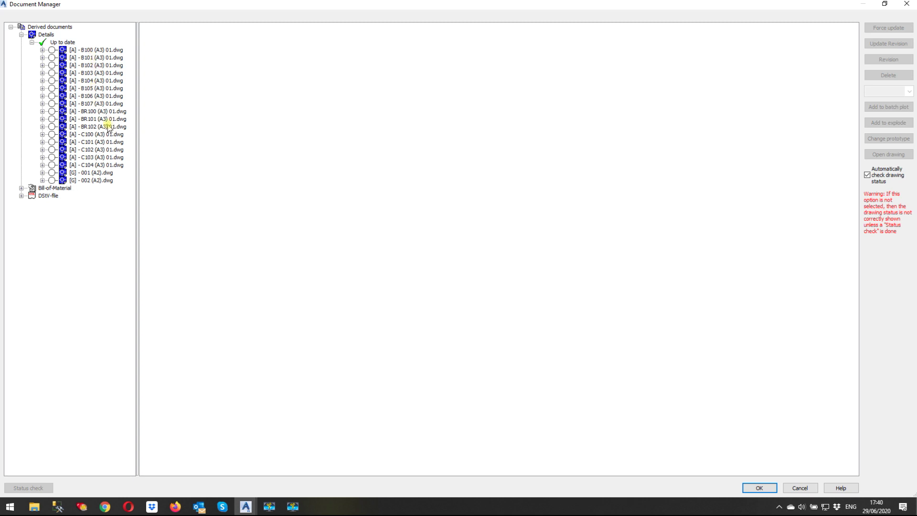
click(99, 50)
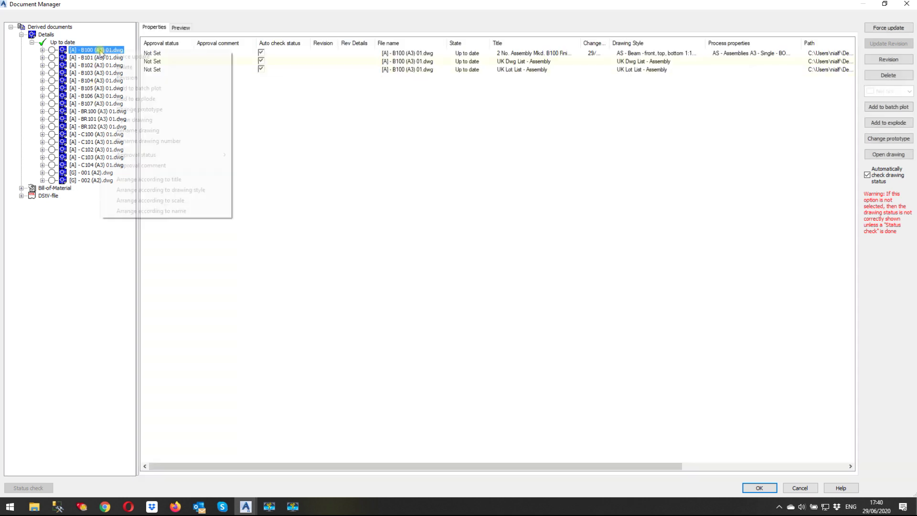
right_click(99, 51)
click(148, 140)
click(461, 232)
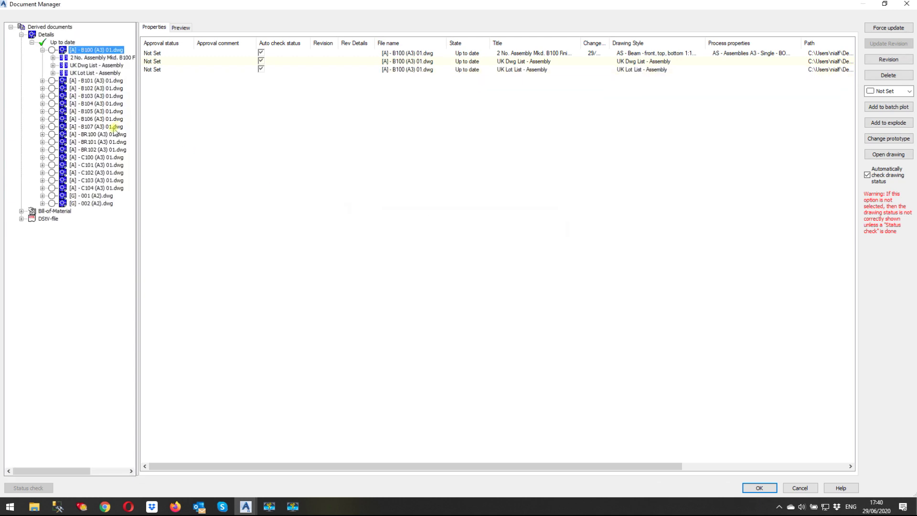
- Check the drawing number of assembly drawing BR100 without changing it, and close the Document Manager
right_click(94, 135)
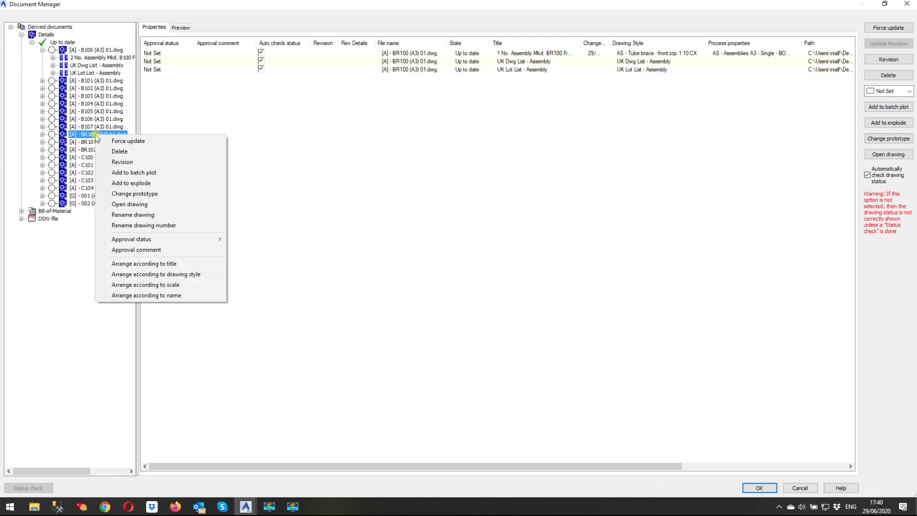
click(153, 226)
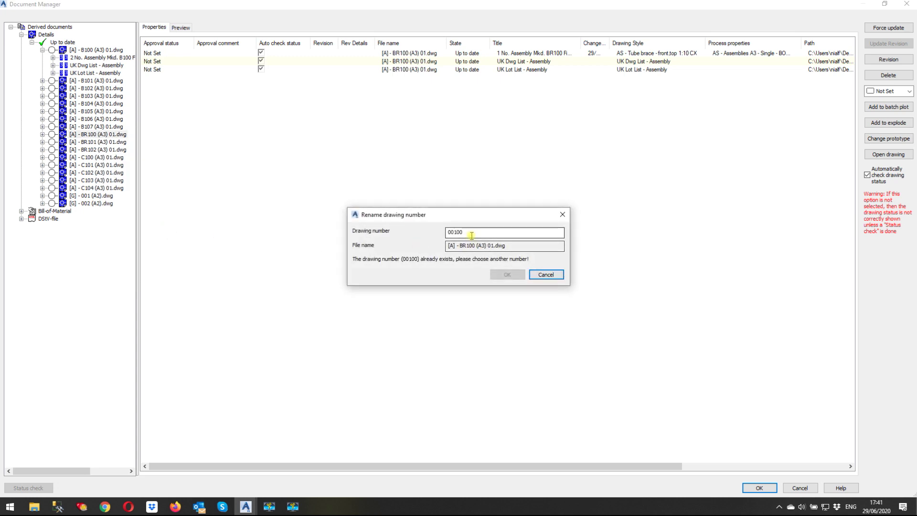
click(546, 274)
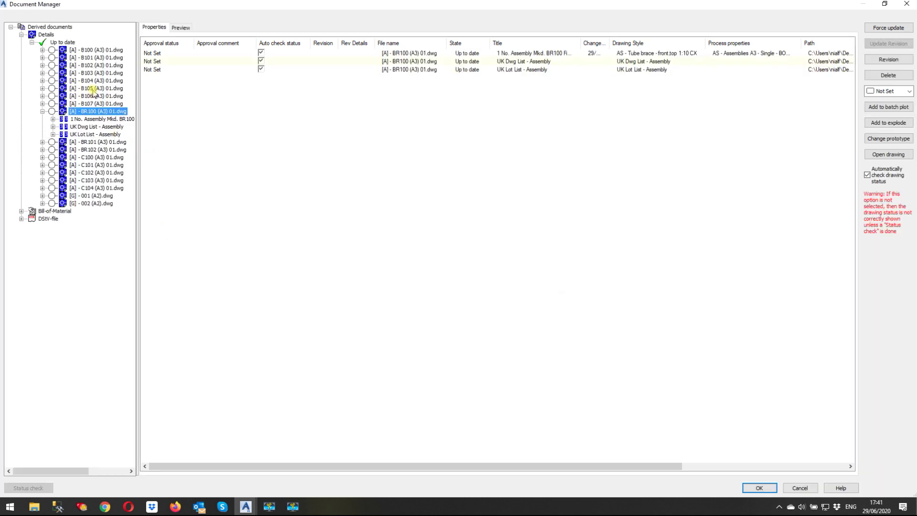
click(43, 112)
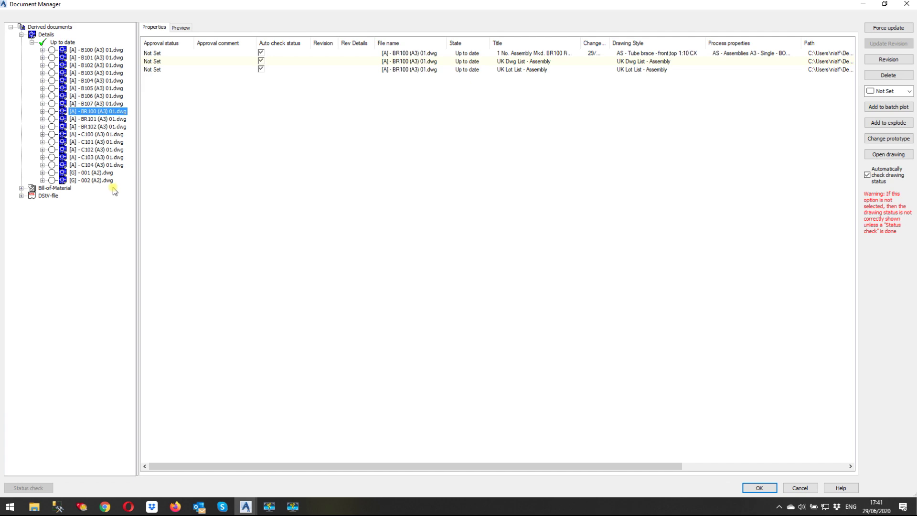
click(907, 6)
- Create an A2 general arrangement drawing of the elevation camera at the column base with drawing number 3
scroll(419, 293, down, 3)
scroll(420, 293, up, 5)
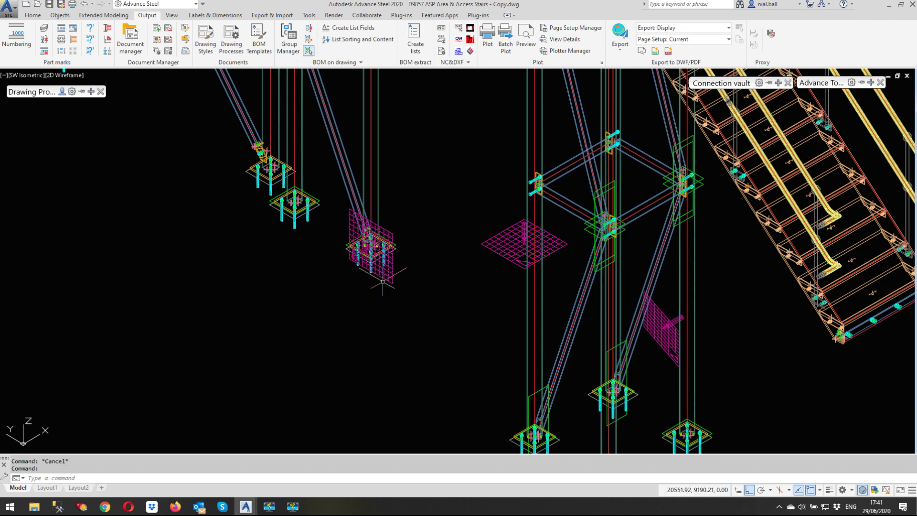
mouse_move(33, 92)
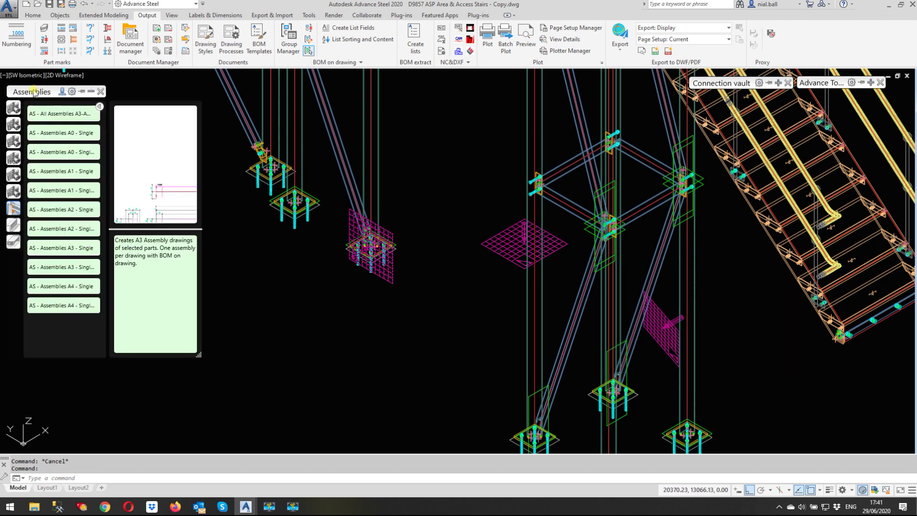
click(14, 108)
click(70, 229)
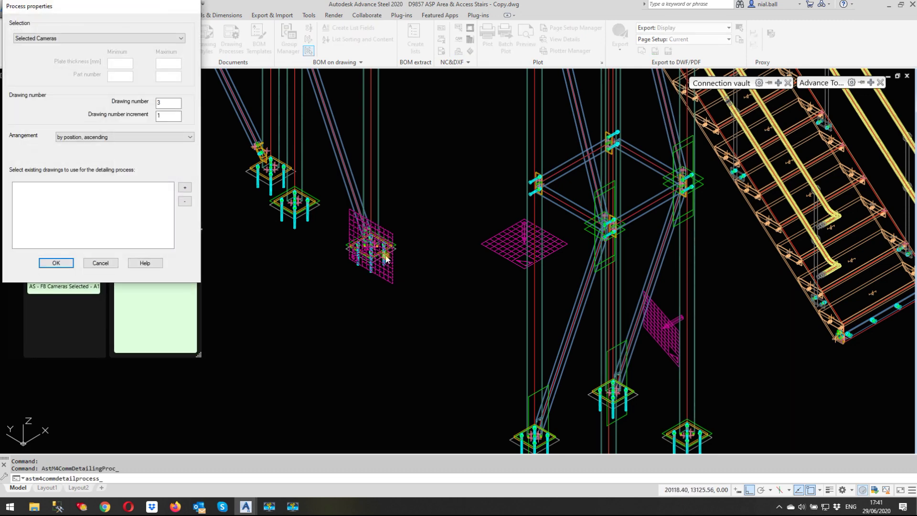
click(49, 264)
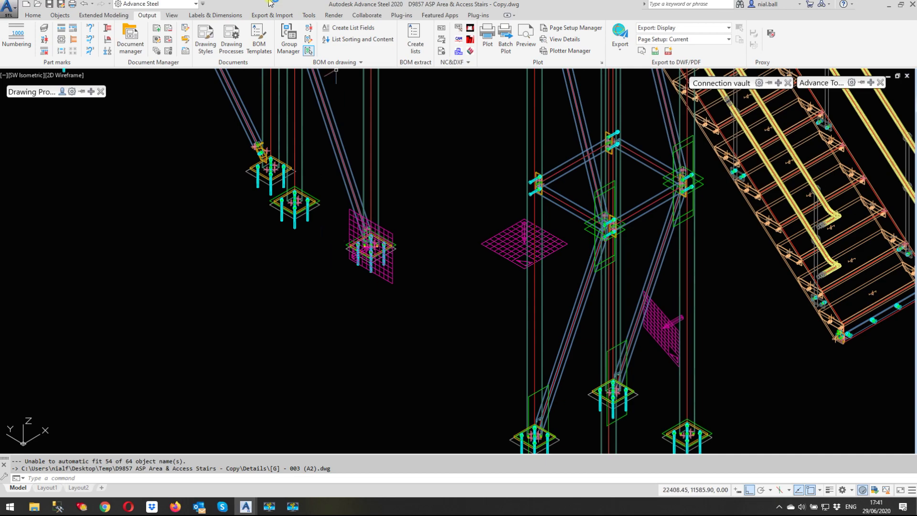
- Examine the properties of drawing [G] - 003 (A2) among the up-to-date details in the Document Manager, and close it
click(130, 35)
click(21, 34)
click(32, 42)
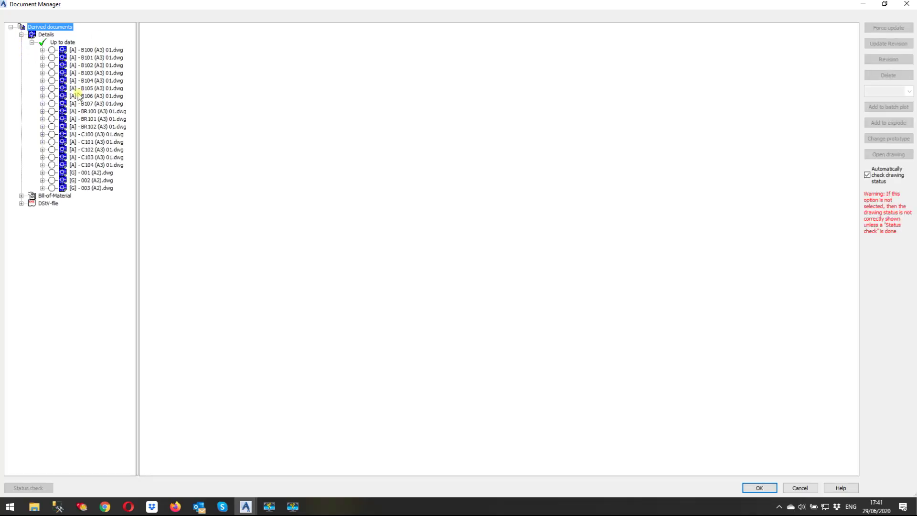
click(93, 188)
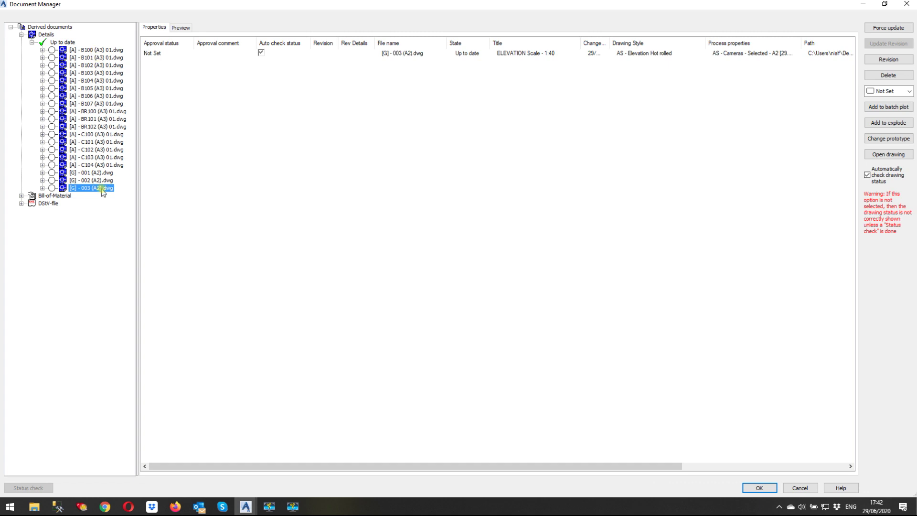
click(906, 4)
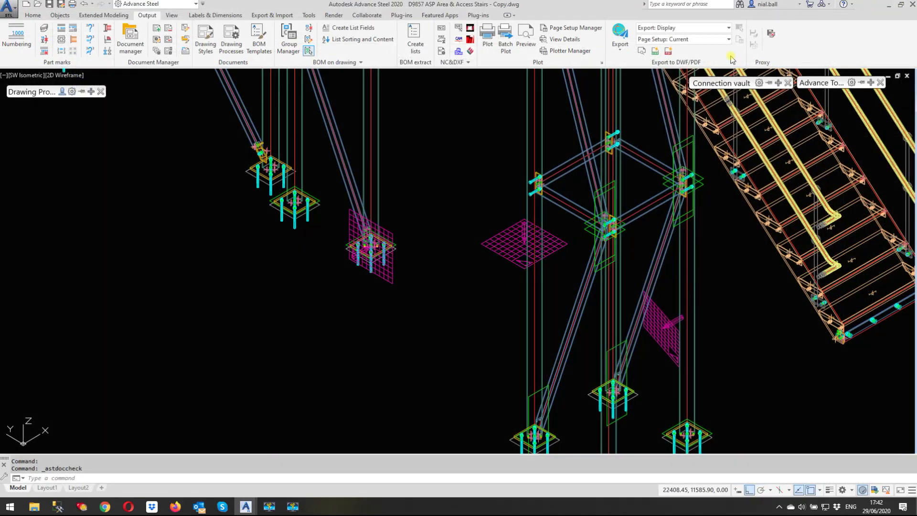
- Open the Management Tools defaults and review the assembly and single part start numbers in the general Numbering settings
click(41, 18)
click(648, 52)
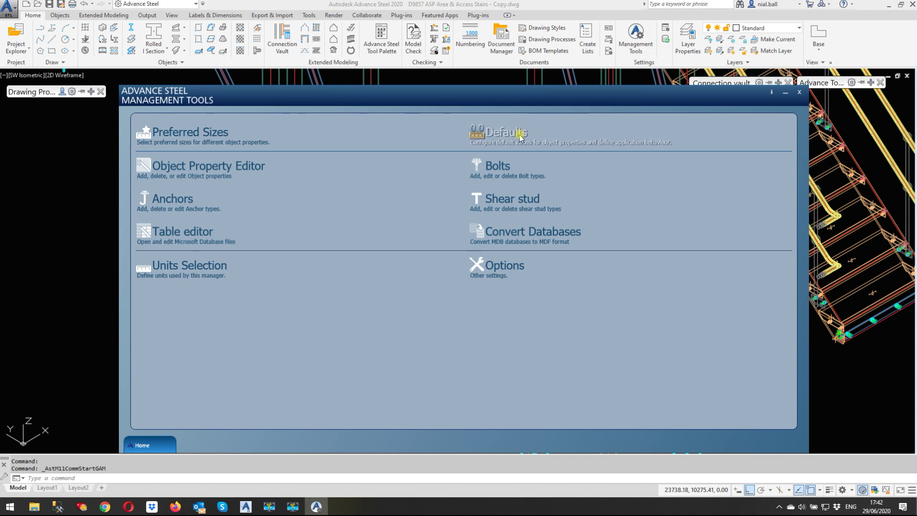
click(519, 132)
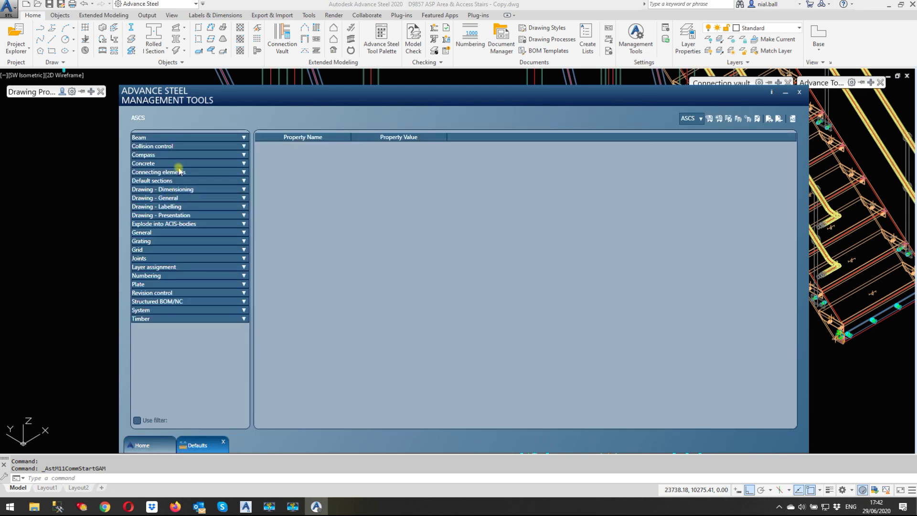
click(242, 277)
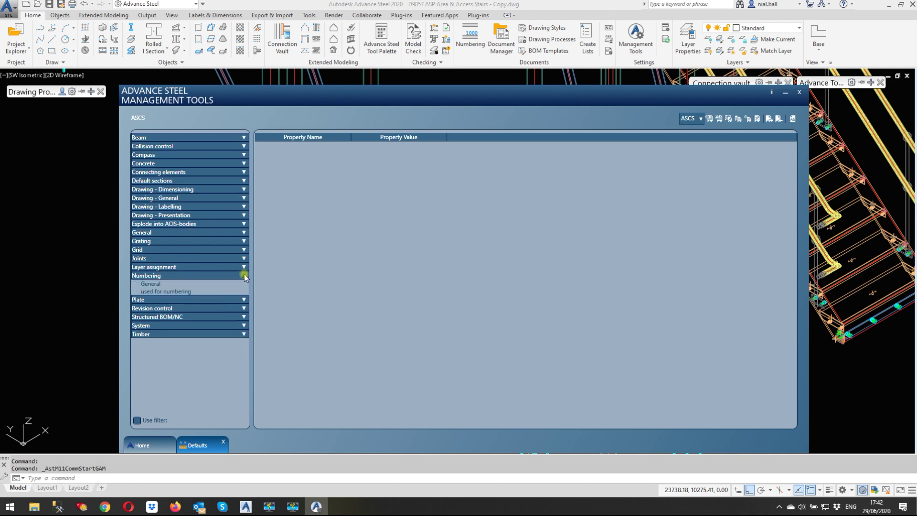
click(152, 283)
scroll(432, 260, down, 5)
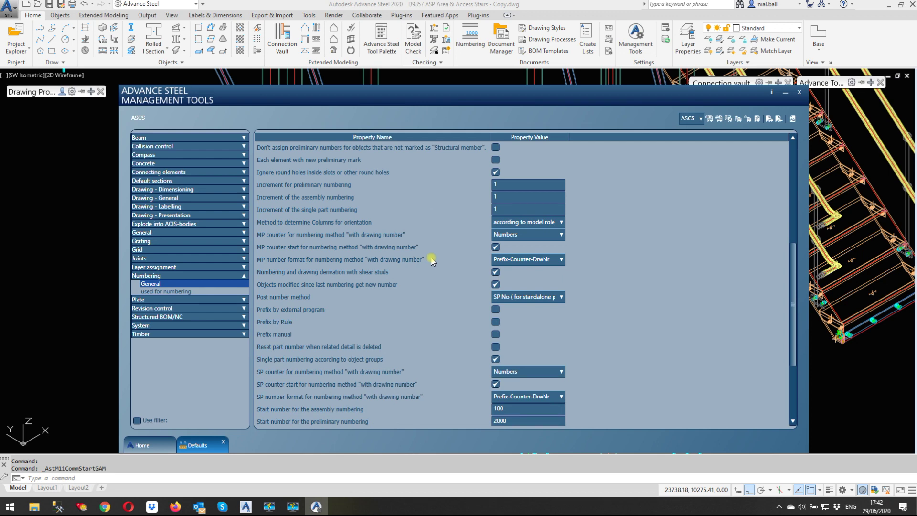
scroll(432, 261, down, 3)
double_click(499, 297)
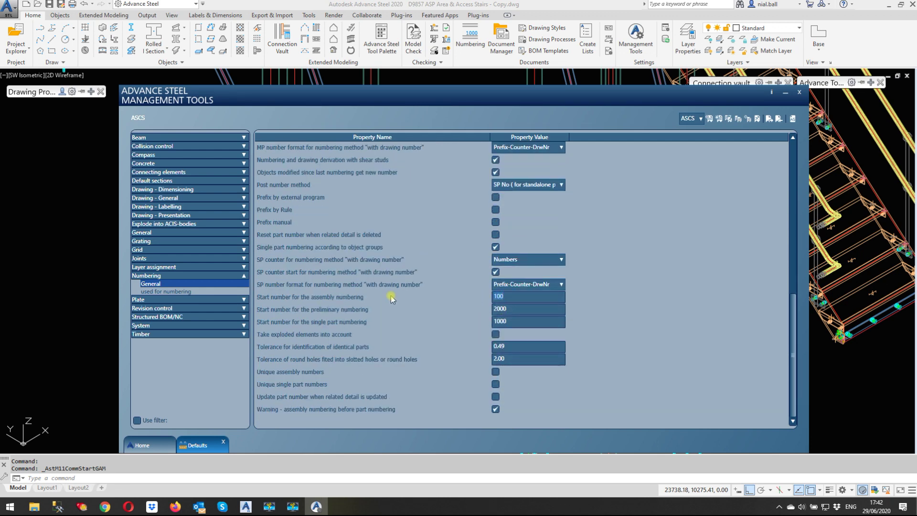
click(507, 321)
drag(508, 322, 485, 326)
- Review the start number for the drawing numbers in the general settings of the Drawing - General defaults
click(244, 200)
click(173, 207)
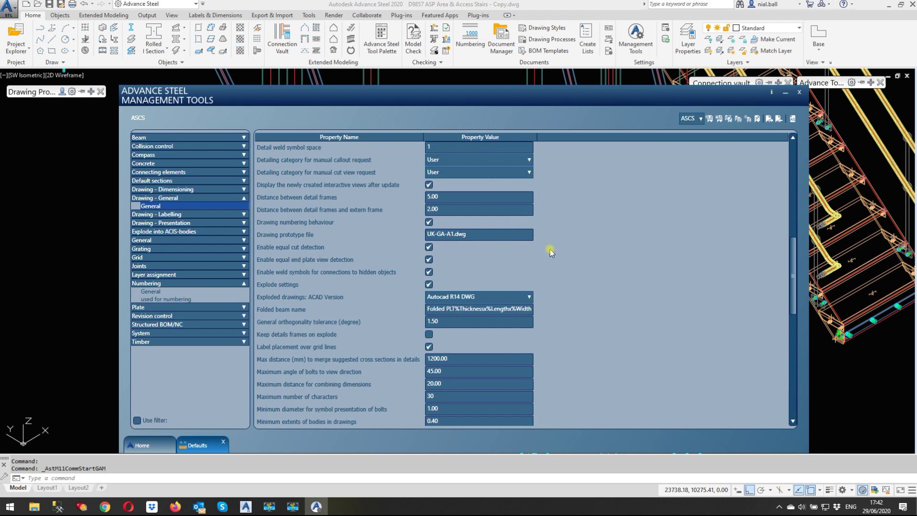
scroll(549, 249, down, 3)
scroll(550, 249, down, 1)
scroll(550, 249, up, 12)
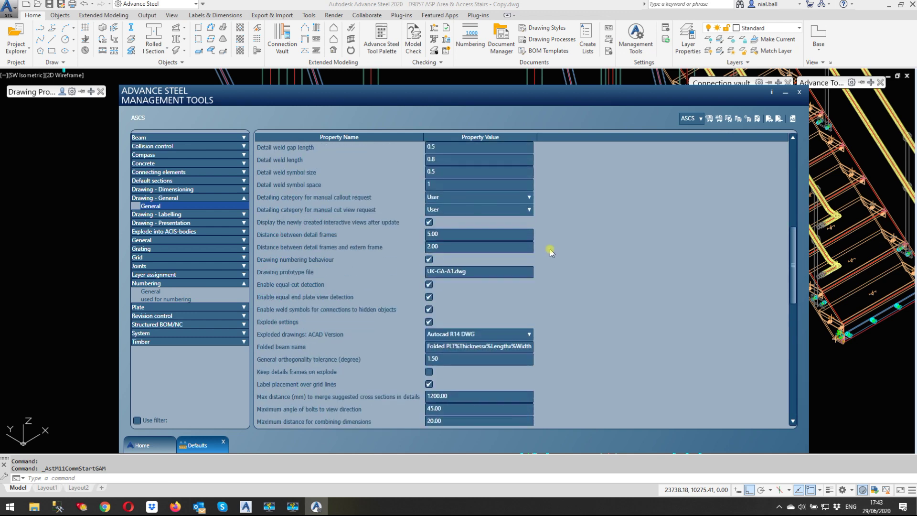
scroll(549, 248, down, 6)
scroll(550, 248, down, 8)
scroll(550, 248, down, 2)
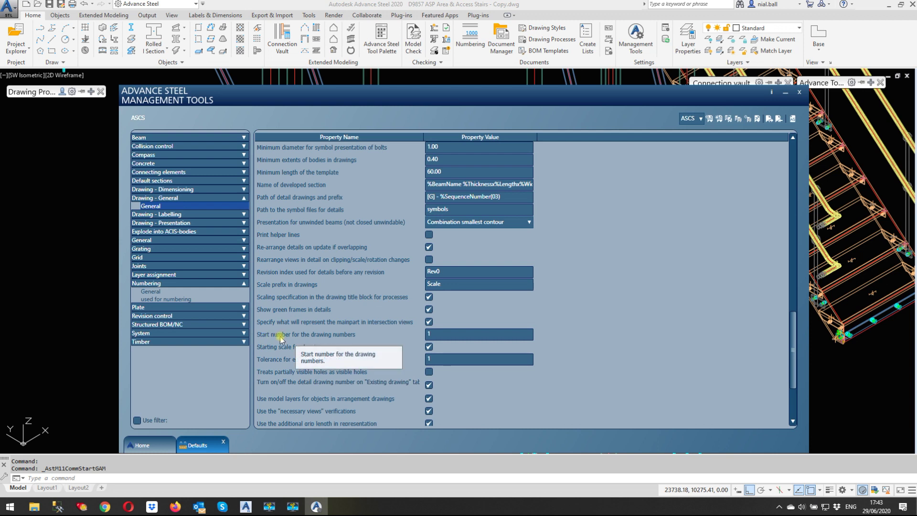
click(432, 332)
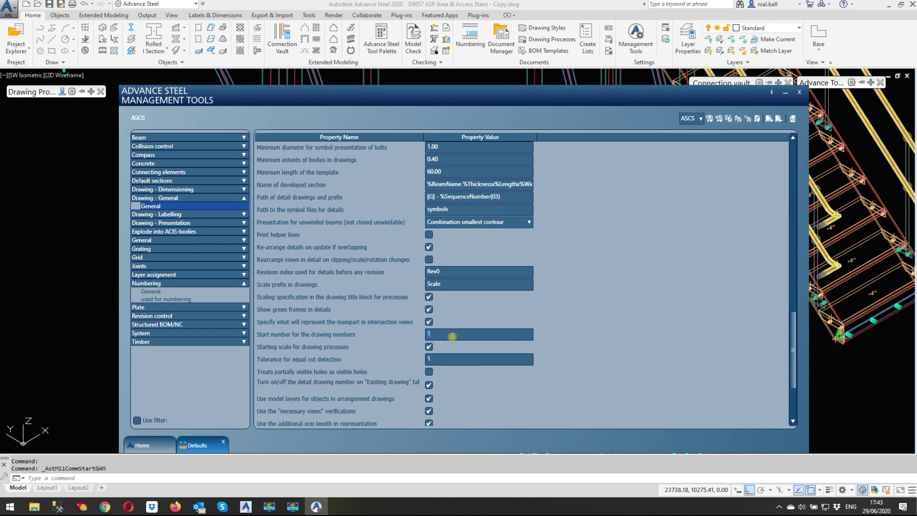
scroll(583, 284, down, 3)
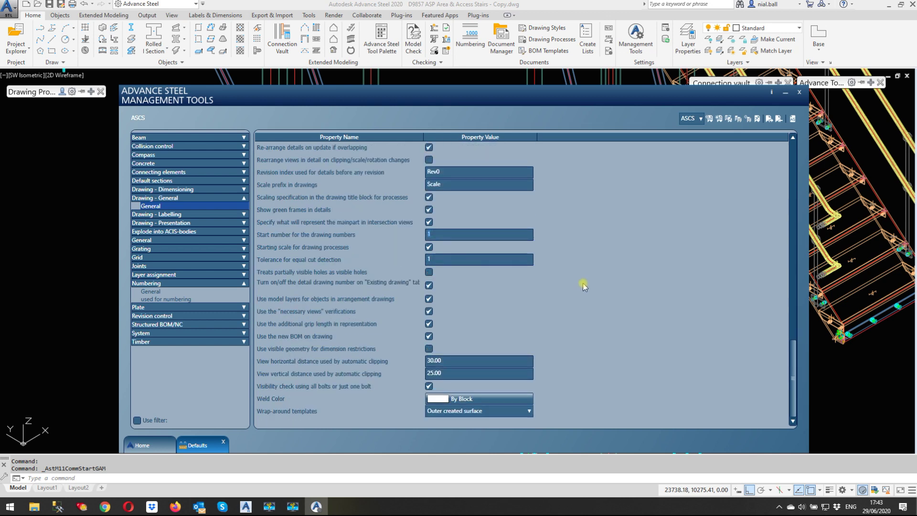
scroll(583, 284, up, 3)
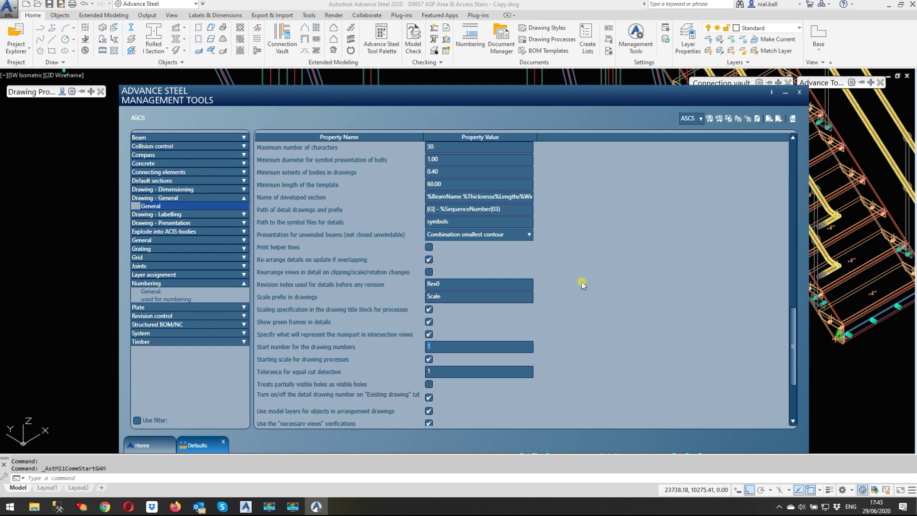
- Check the drawing numbering behaviour setting in the Drawing - General defaults, and close the Management Tools
scroll(581, 282, up, 6)
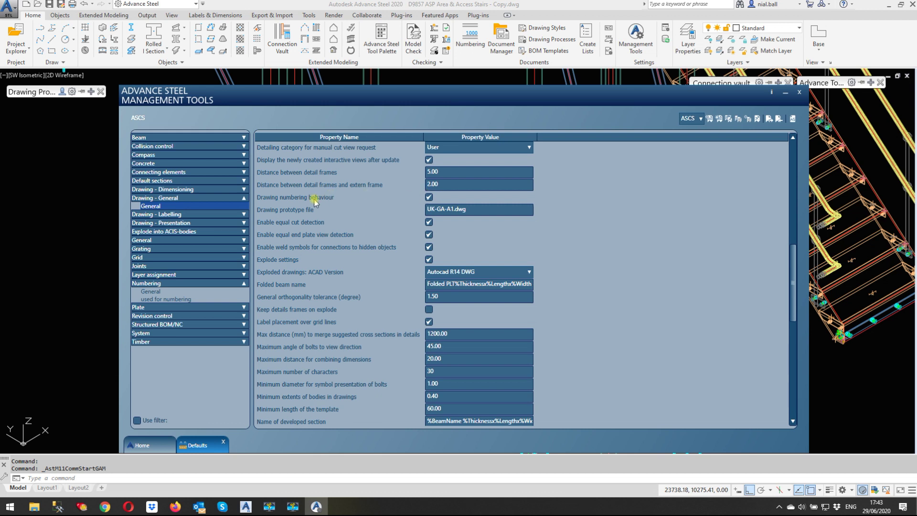
mouse_move(315, 202)
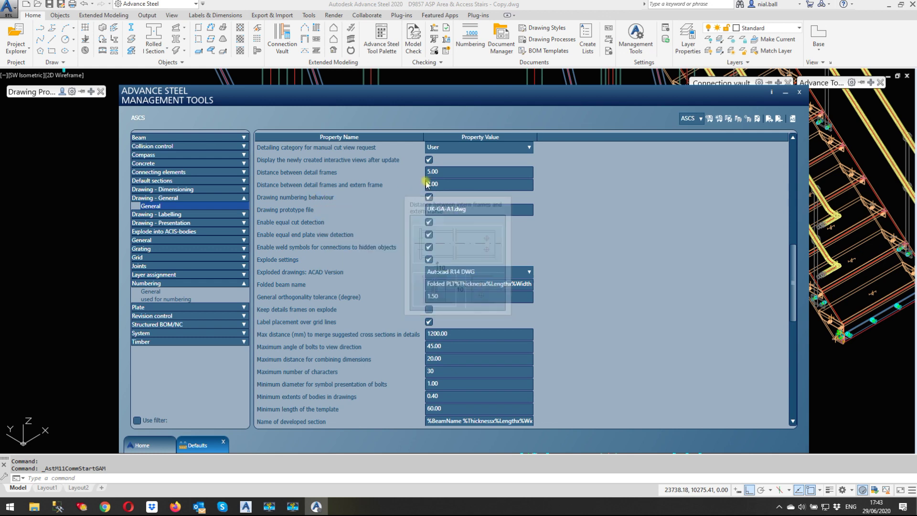
click(800, 93)
scroll(412, 141, up, 2)
middle_click(412, 141)
middle_click(412, 140)
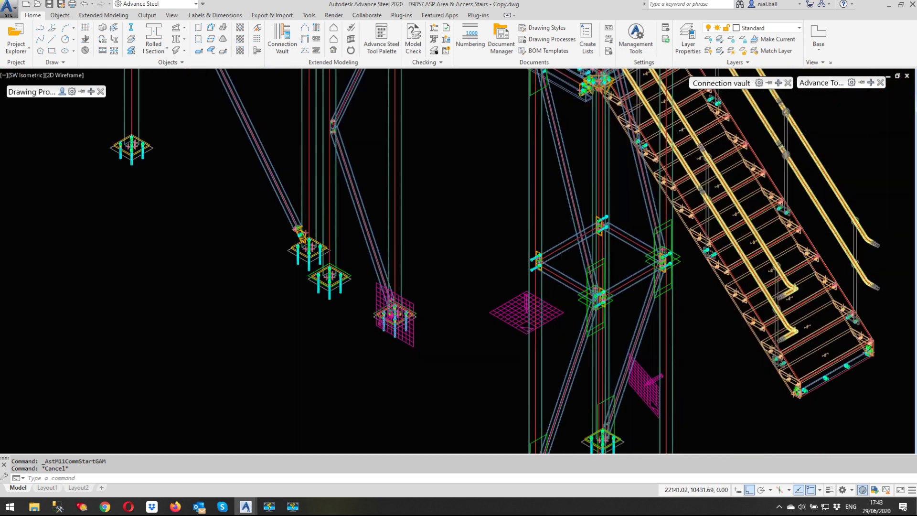